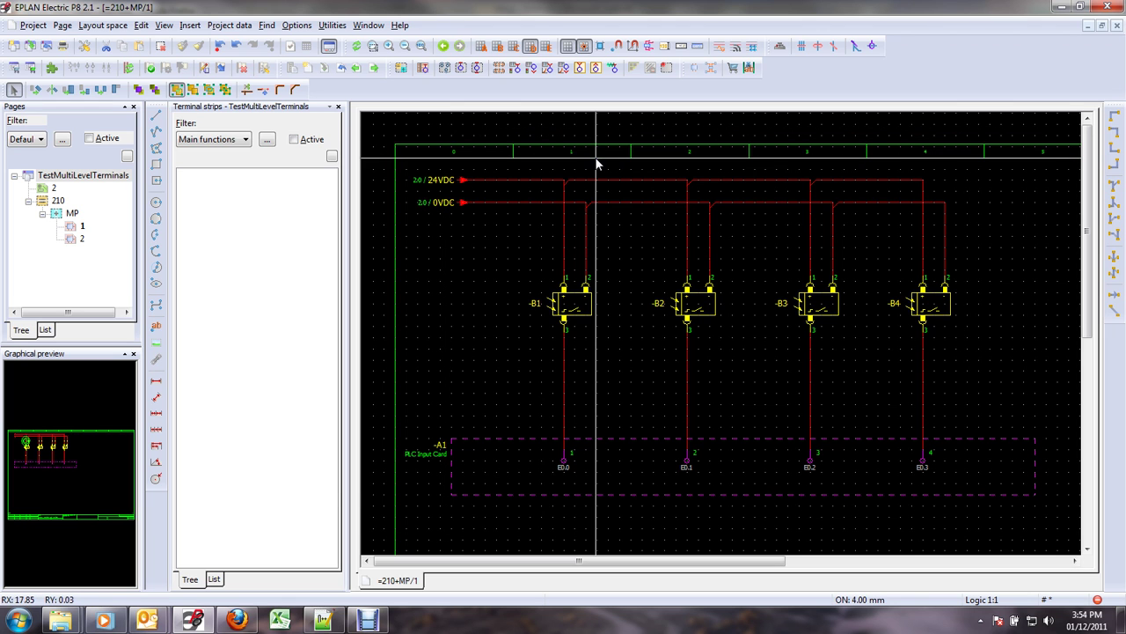
# Place two-point terminals X1:1–8 across the supply wires and X1:9–12 across the PLC signal wires
pyautogui.press('Insert')
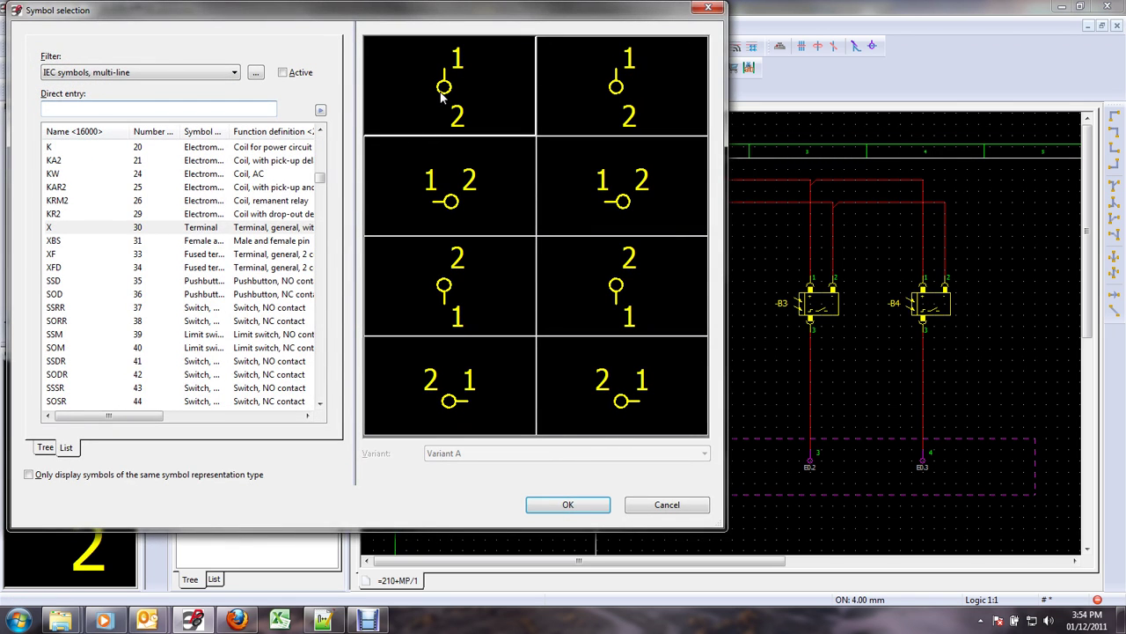
pyautogui.doubleClick(442, 96)
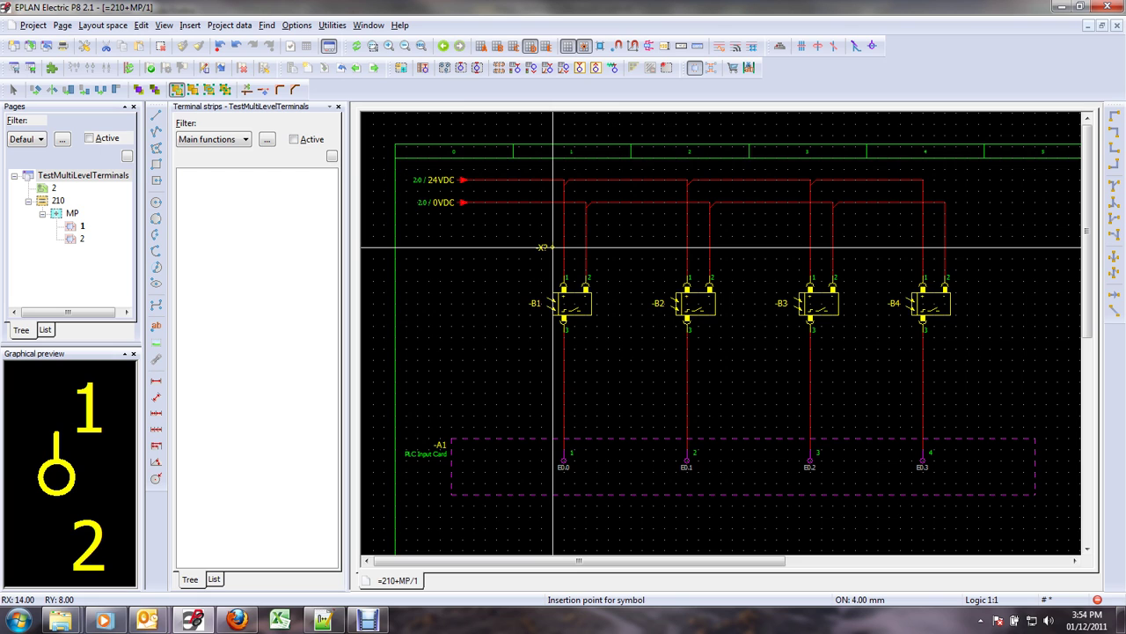
pyautogui.click(552, 247)
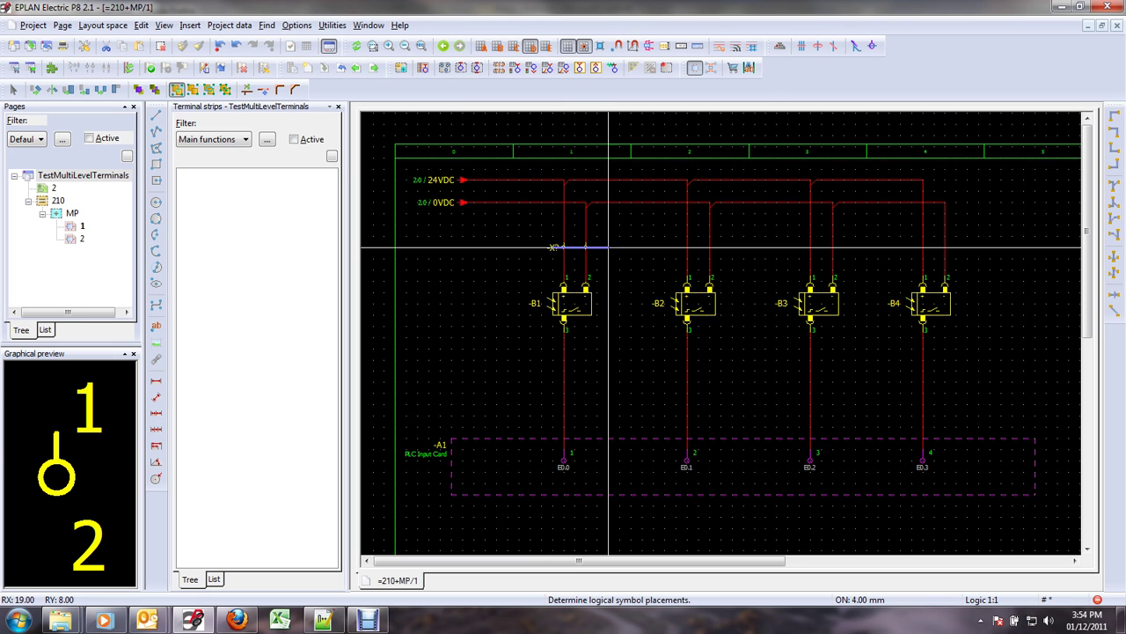
pyautogui.click(957, 247)
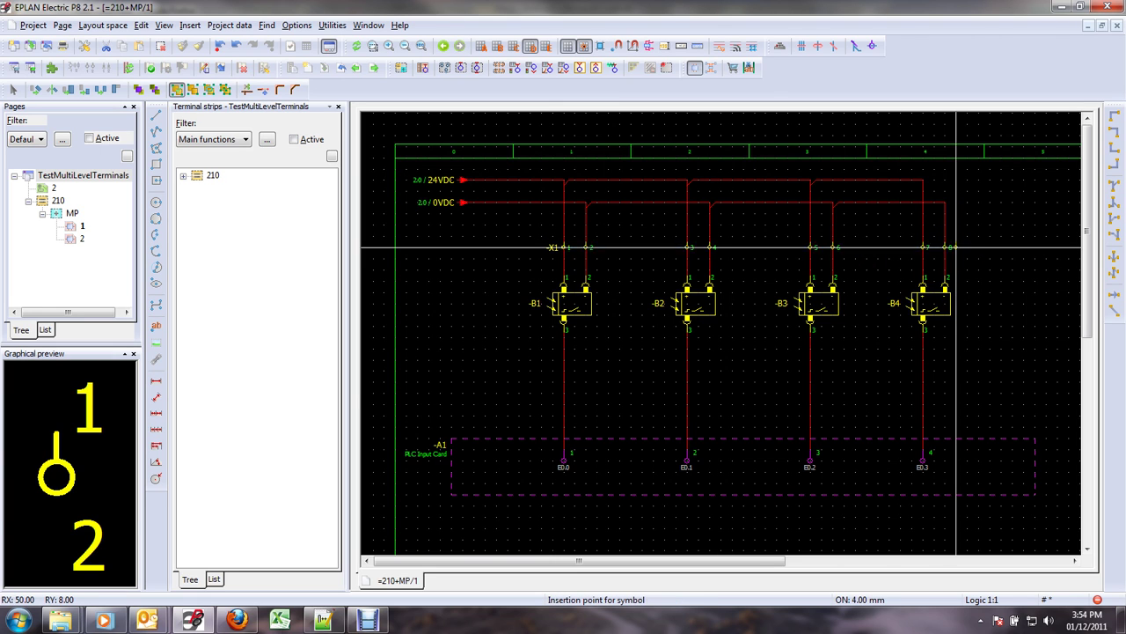
pyautogui.click(553, 382)
pyautogui.click(956, 382)
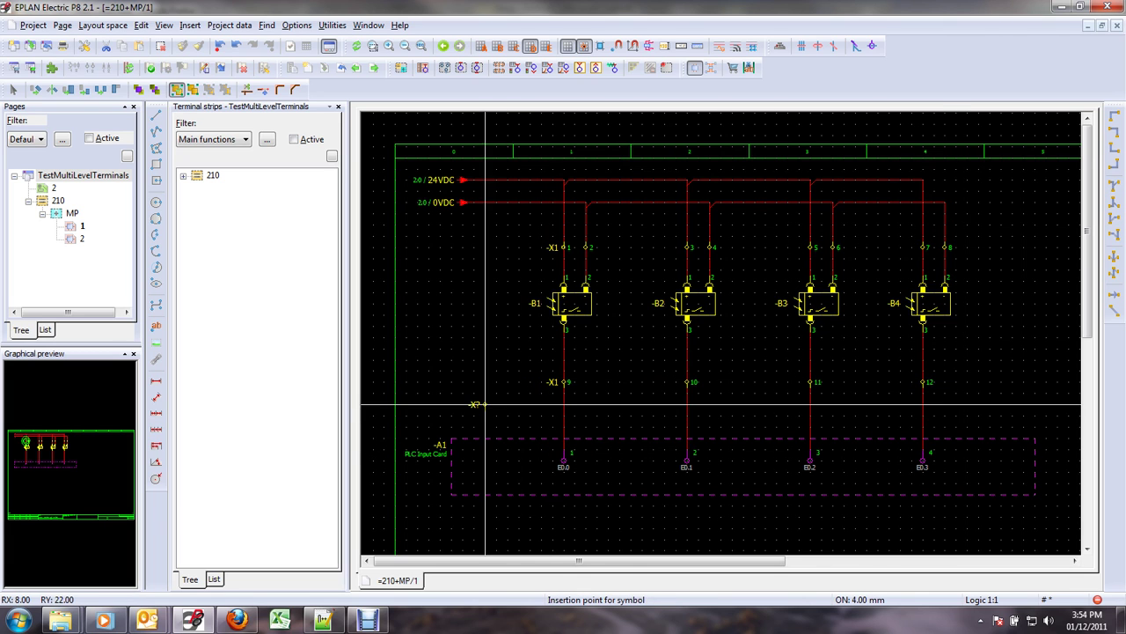
pyautogui.press('Escape')
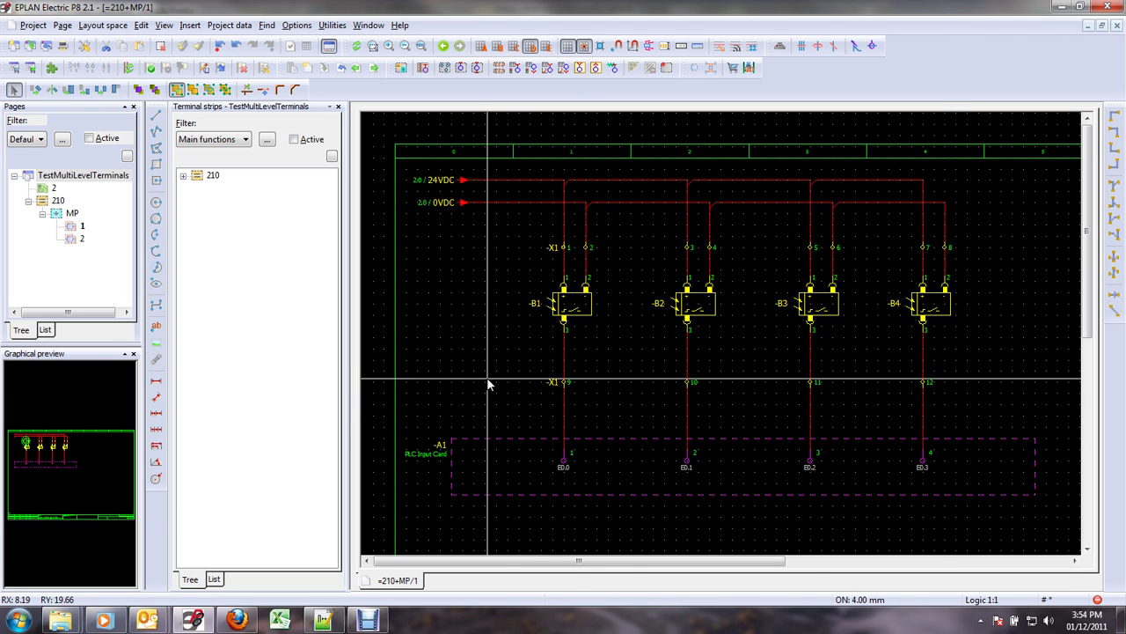
# Set terminals X1:1, 3, 5 and 7 to level 1
pyautogui.click(563, 248)
pyautogui.keyDown('ctrl'); pyautogui.click(687, 248); pyautogui.keyUp('ctrl')
pyautogui.keyDown('ctrl'); pyautogui.click(811, 247); pyautogui.keyUp('ctrl')
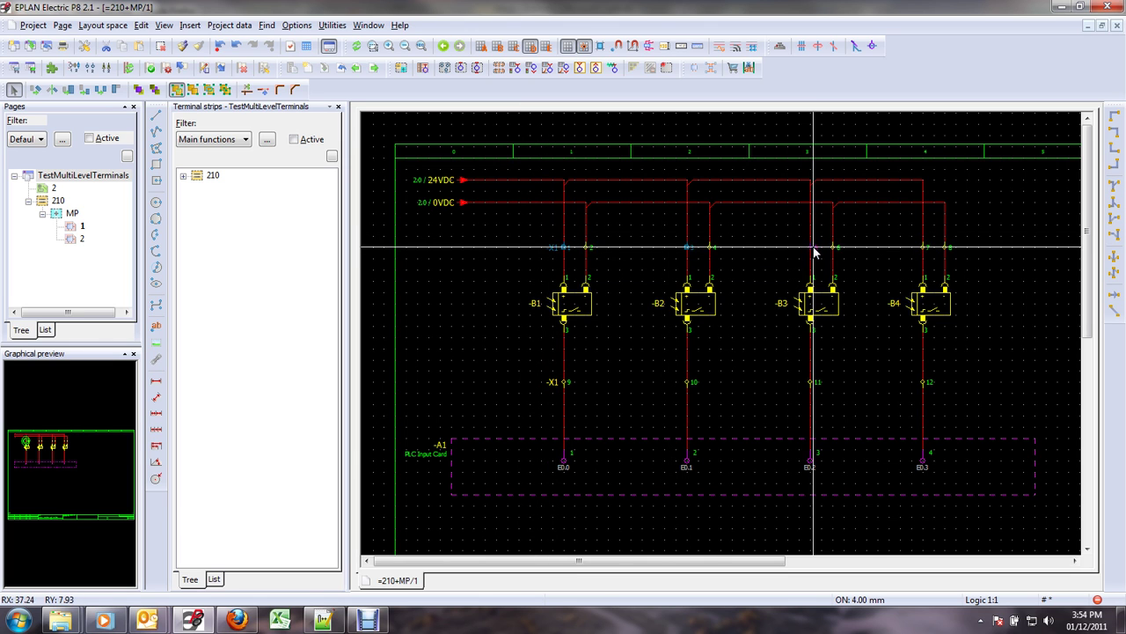
pyautogui.keyDown('ctrl'); pyautogui.click(923, 247); pyautogui.keyUp('ctrl')
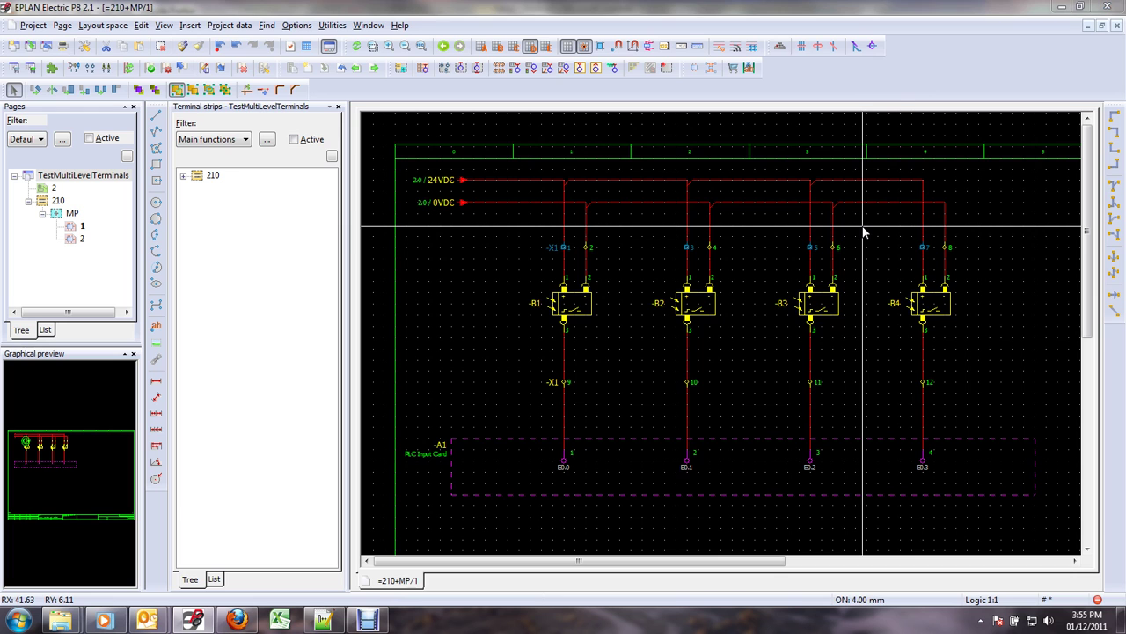
pyautogui.hotkey('ctrl', 'd')
pyautogui.doubleClick(283, 244)
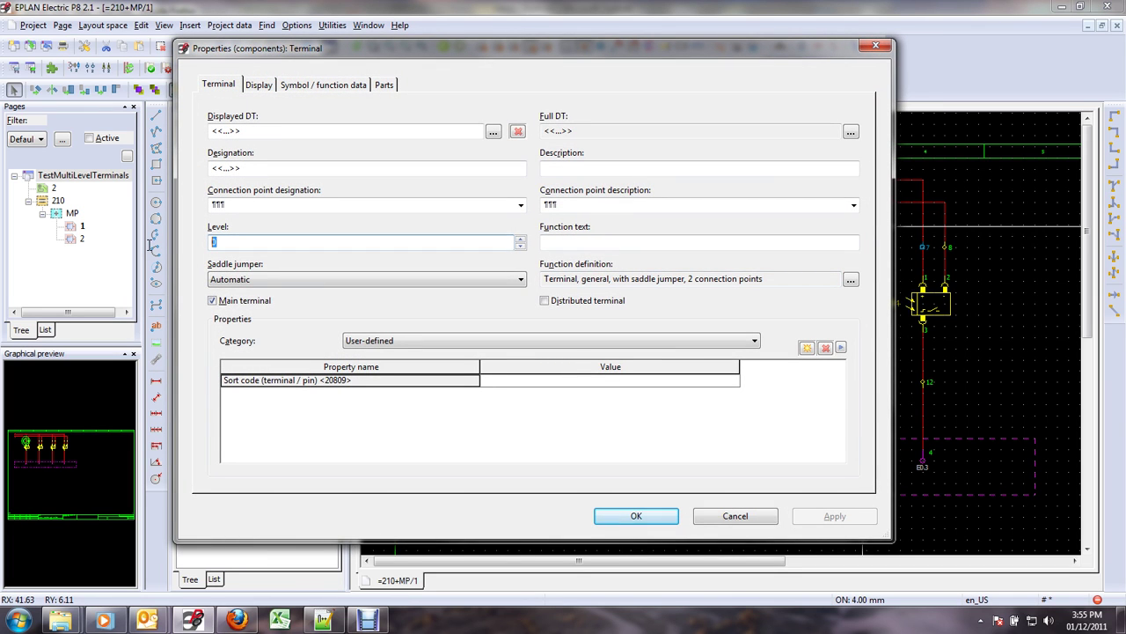
pyautogui.write('1')
pyautogui.click(614, 515)
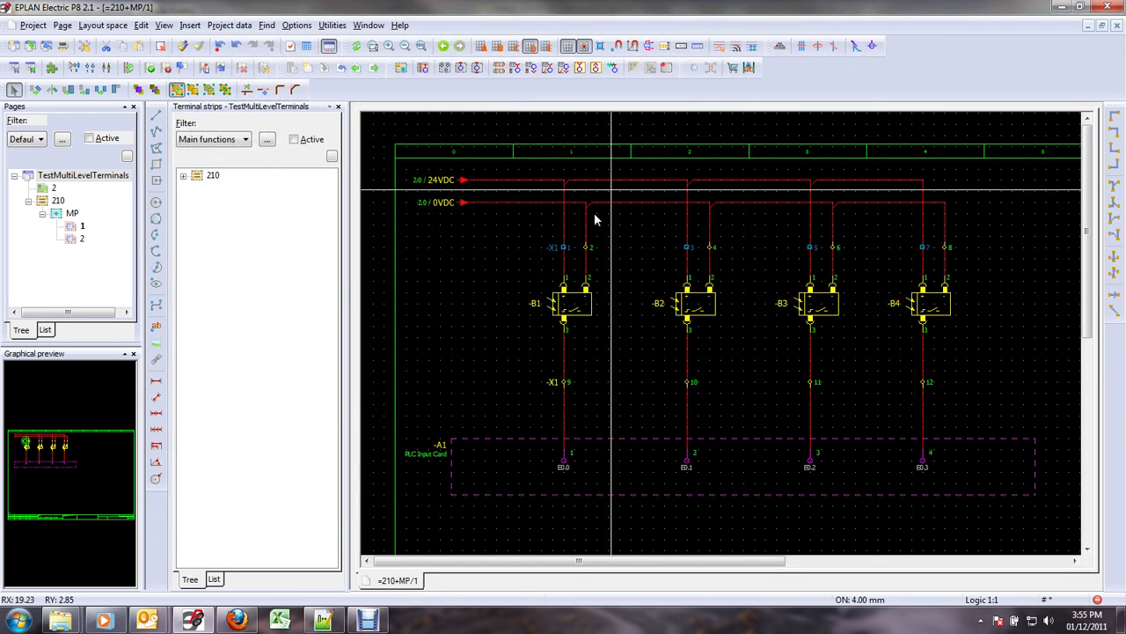
# Set the selected even-numbered supply terminals to level 2
pyautogui.keyDown('ctrl'); pyautogui.click(709, 248); pyautogui.keyUp('ctrl')
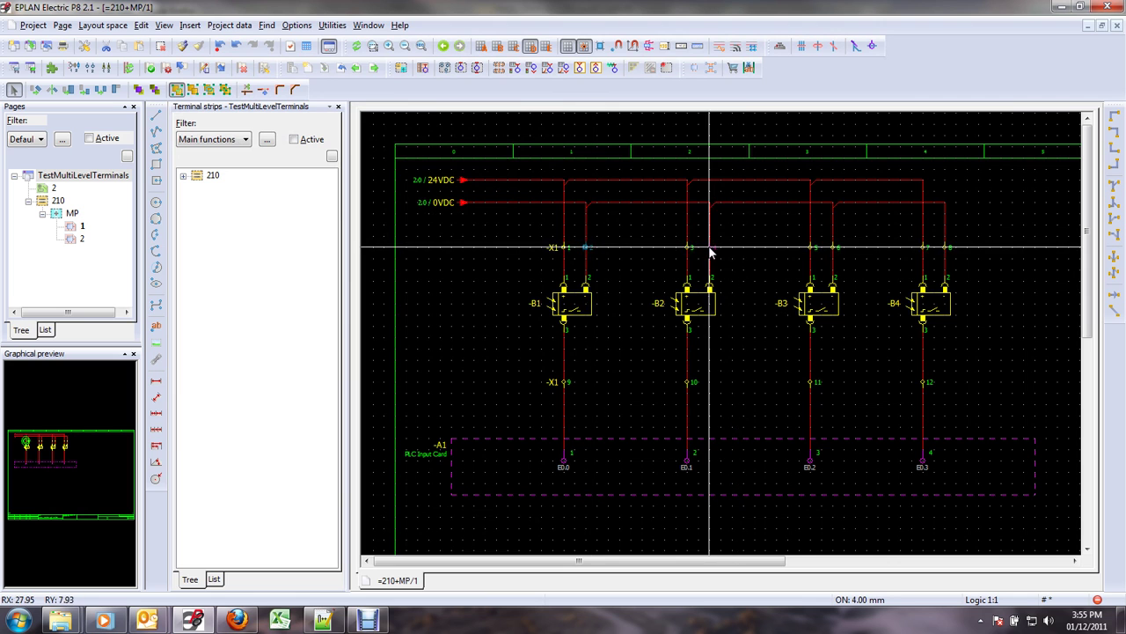
pyautogui.keyDown('ctrl'); pyautogui.click(833, 247); pyautogui.keyUp('ctrl')
pyautogui.hotkey('ctrl', 'd')
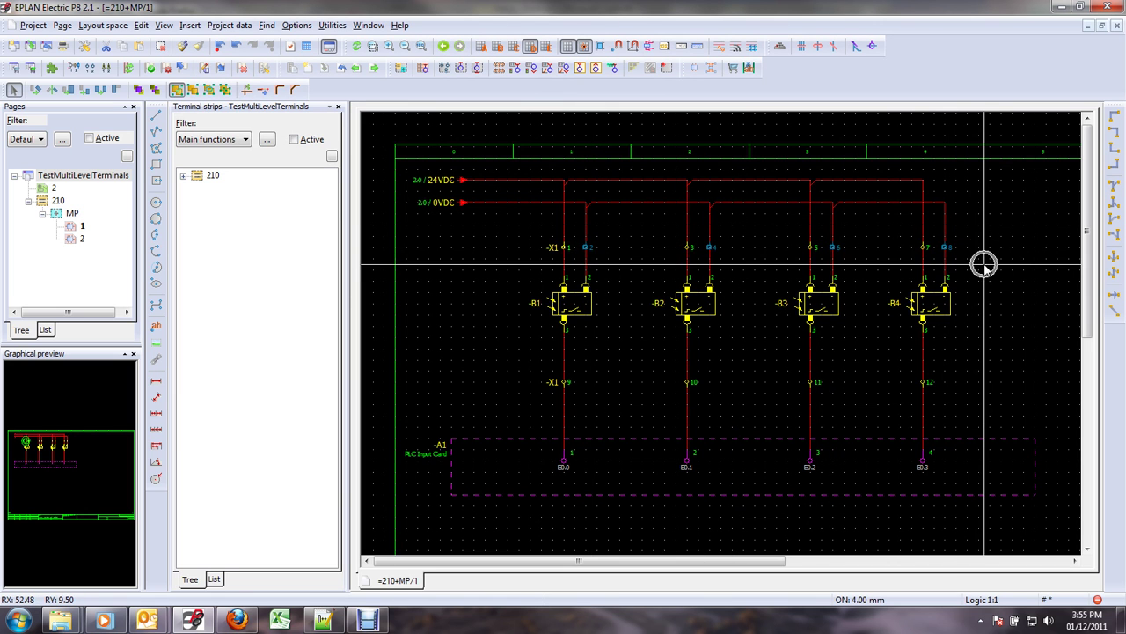
pyautogui.write('2')
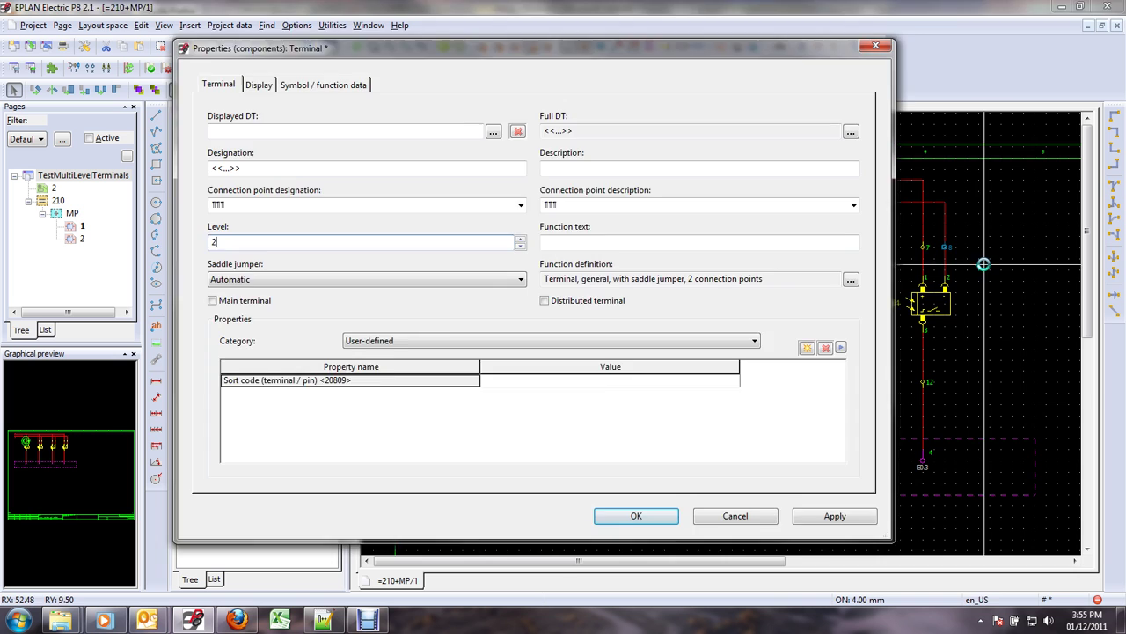
pyautogui.press('Return')
# Set terminals X1:9–12 on the lower row to level 3
pyautogui.moveTo(509, 367); pyautogui.dragTo(969, 390)
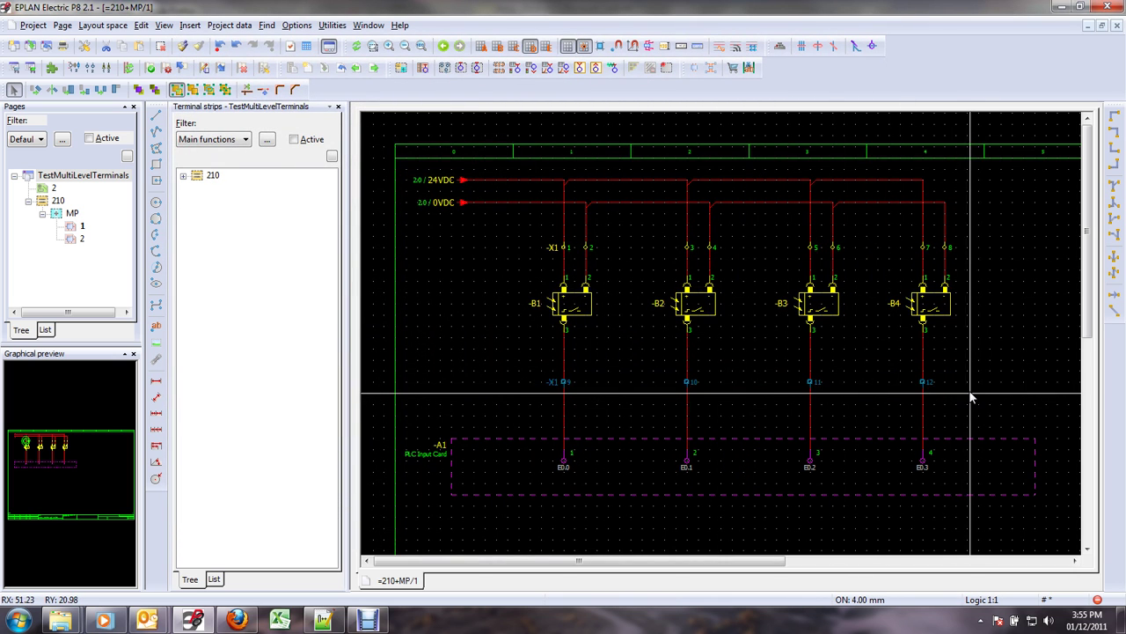
pyautogui.hotkey('ctrl', 'd')
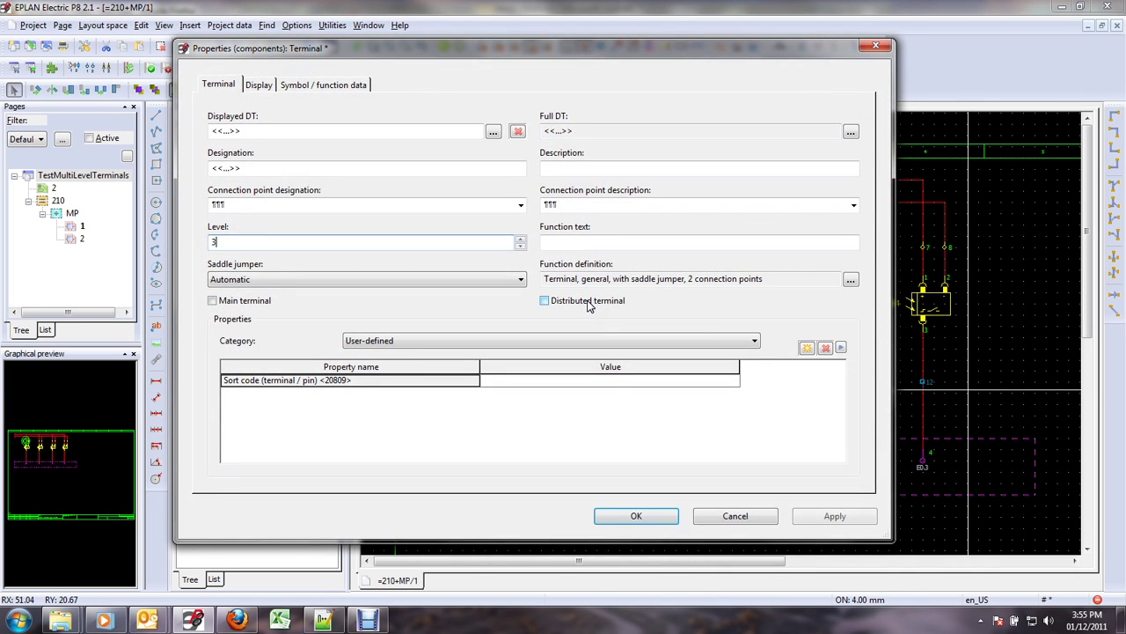
pyautogui.write('3')
pyautogui.press('Return')
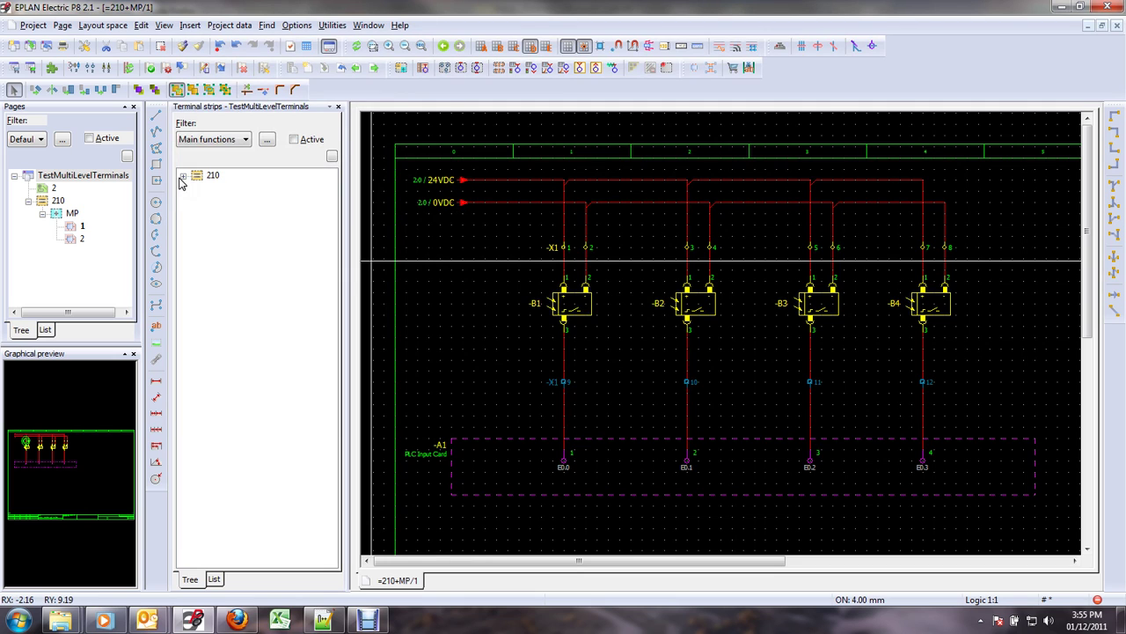
# Open the X1 terminal strip editor from the navigator branch 210 > MP > X1
pyautogui.click(182, 176)
pyautogui.click(198, 189)
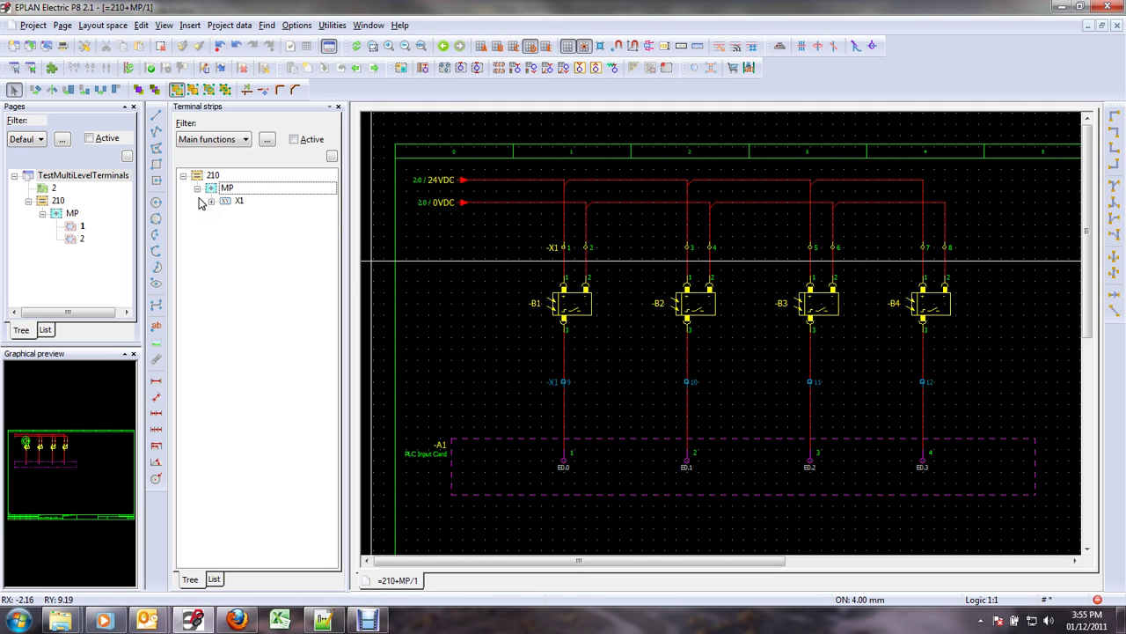
pyautogui.click(211, 202)
pyautogui.rightClick(274, 214)
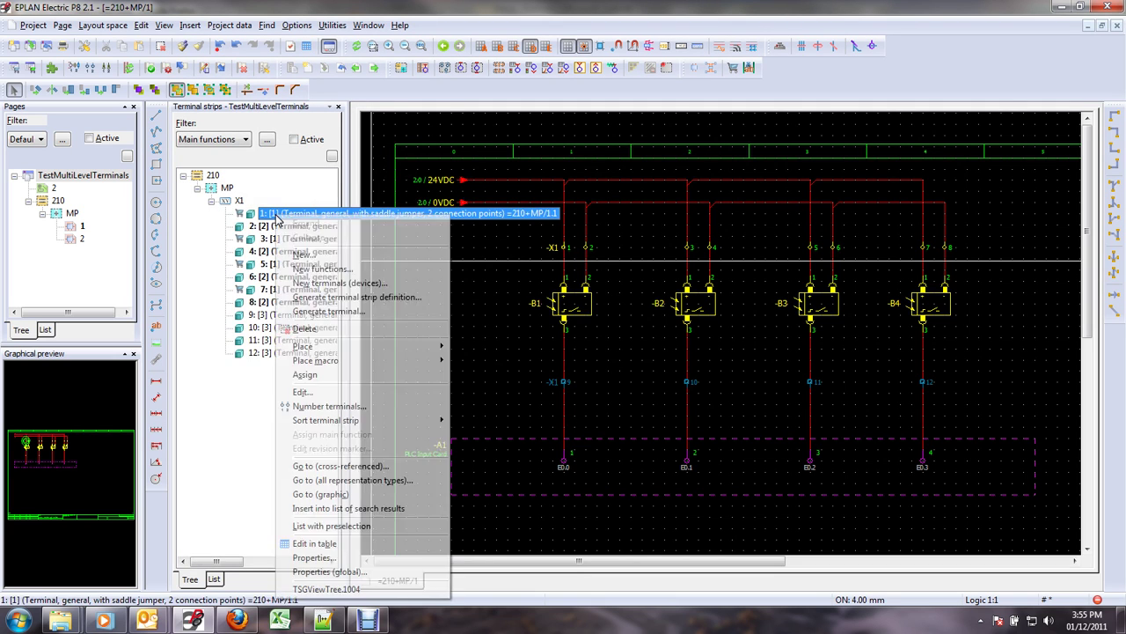
pyautogui.click(317, 392)
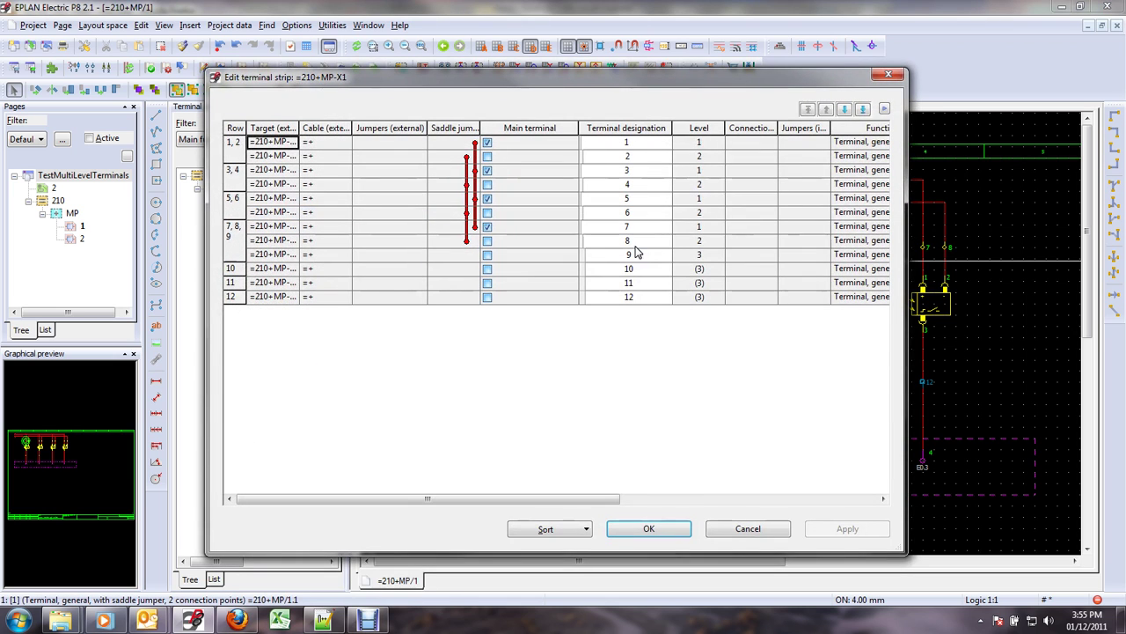
# Check the Level values of terminals 1–6, then select all rows of the table
pyautogui.click(701, 143)
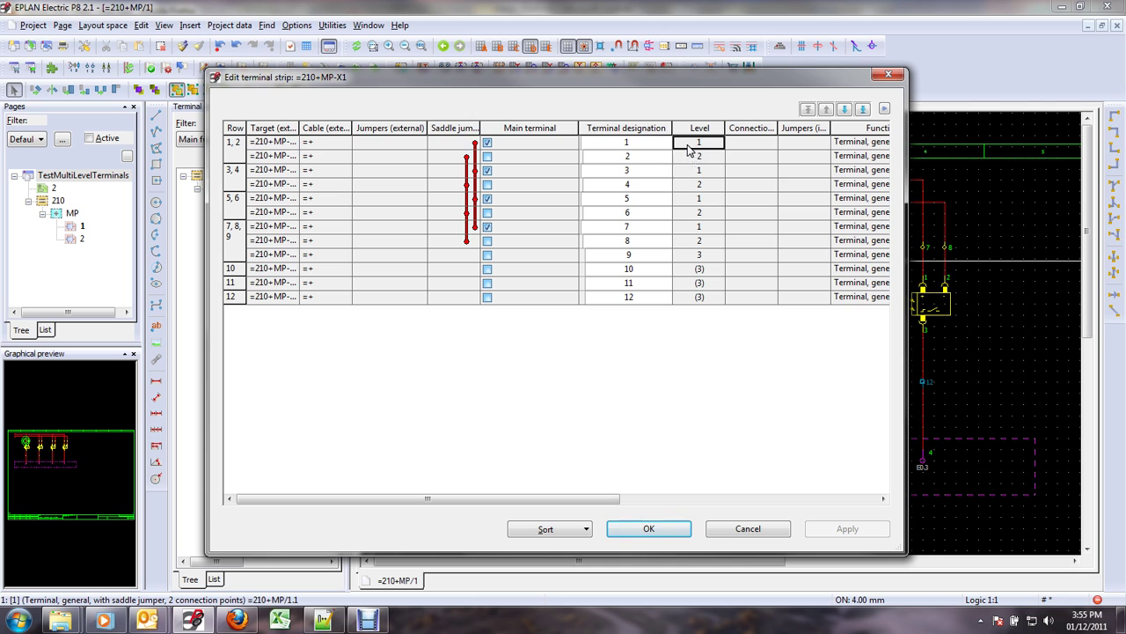
pyautogui.click(695, 157)
pyautogui.click(695, 170)
pyautogui.click(695, 184)
pyautogui.click(695, 198)
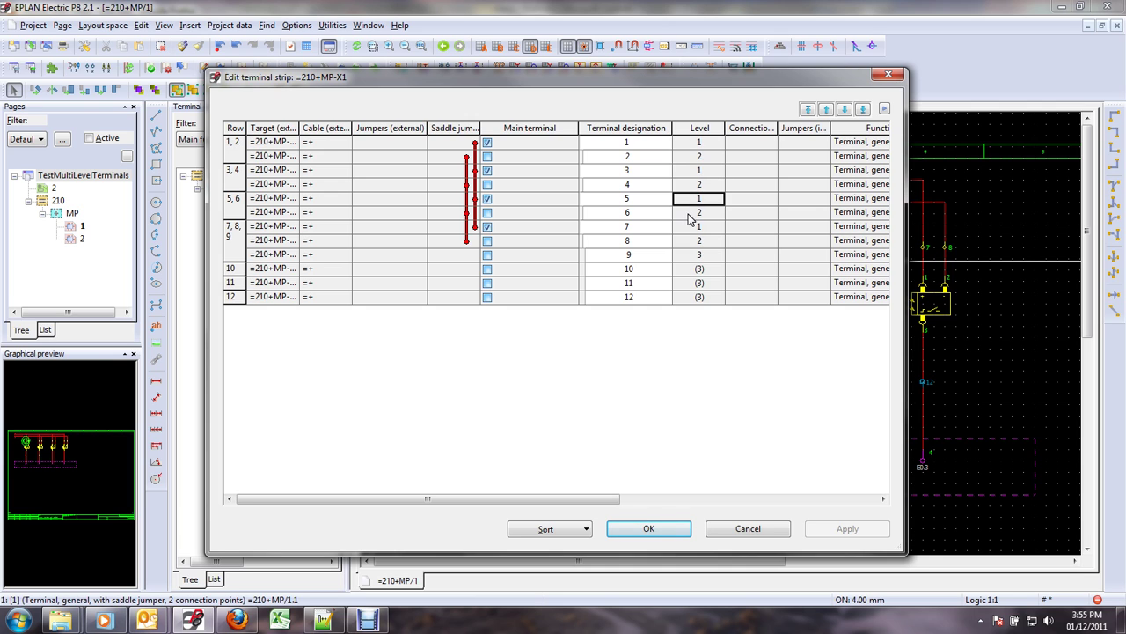
pyautogui.click(690, 213)
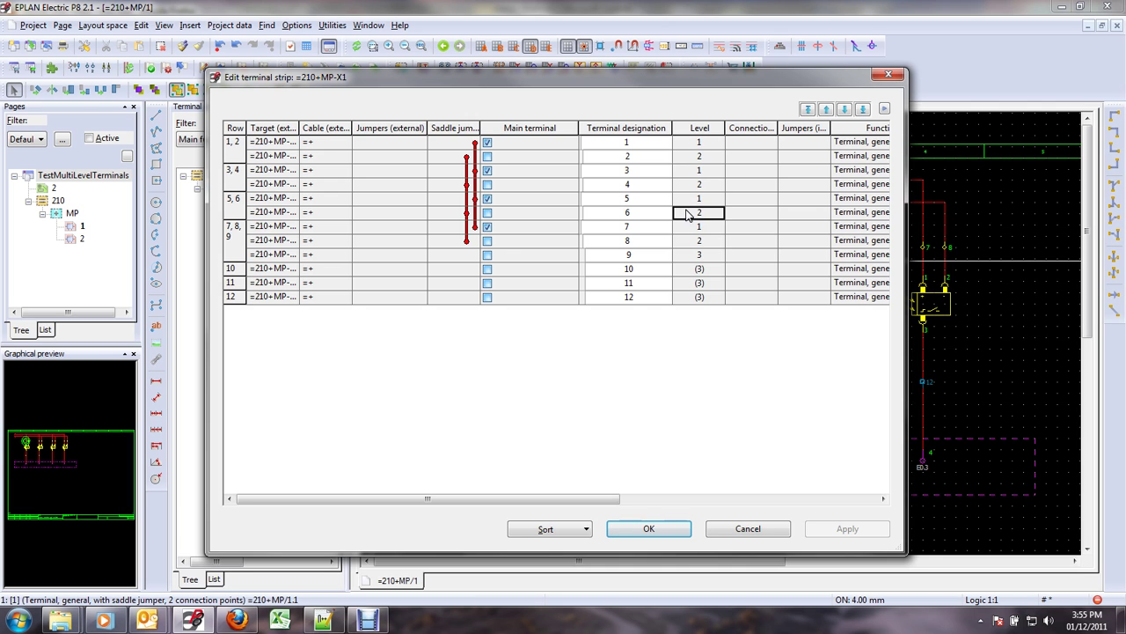
pyautogui.click(234, 130)
# Swap internal/external data for all rows and move terminal 9 up under terminal 2
pyautogui.rightClick(235, 130)
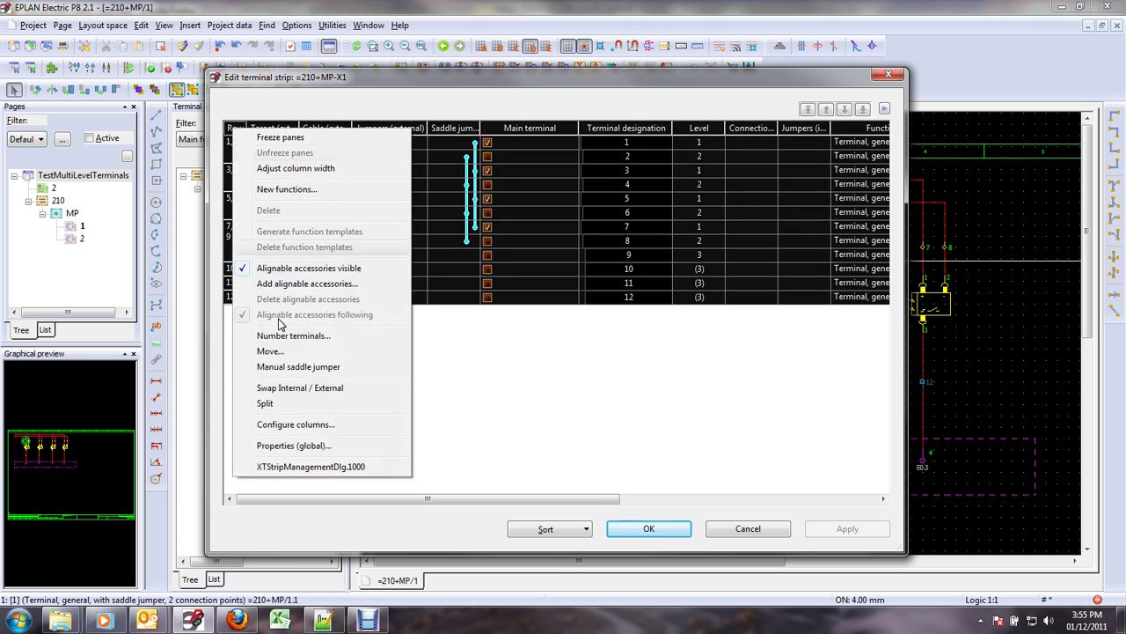
pyautogui.click(291, 407)
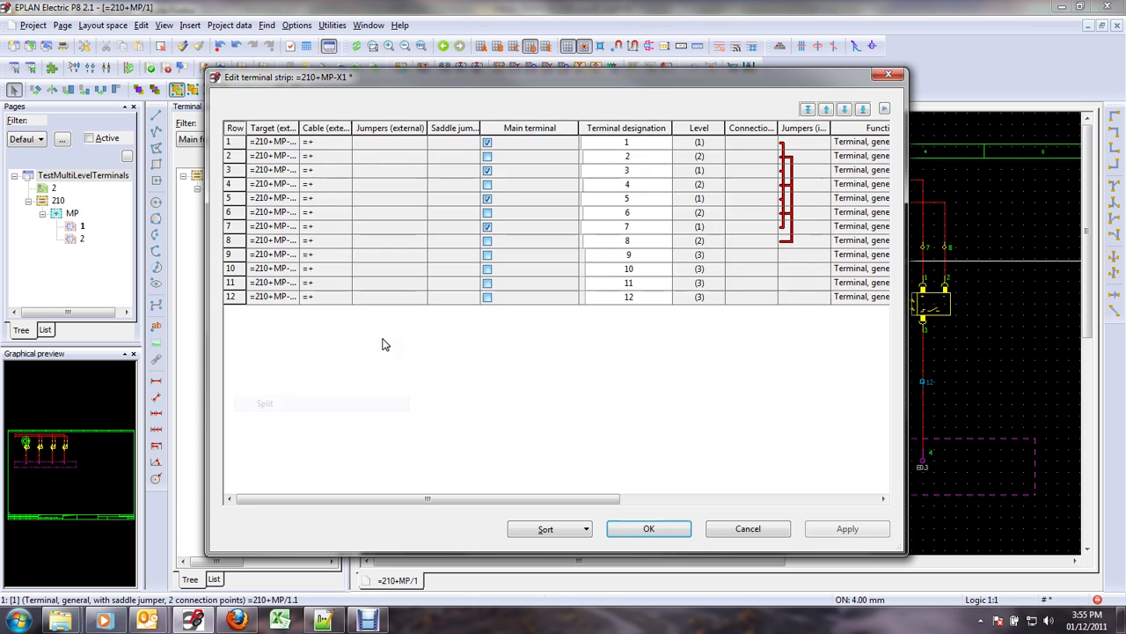
pyautogui.click(709, 259)
pyautogui.click(828, 110)
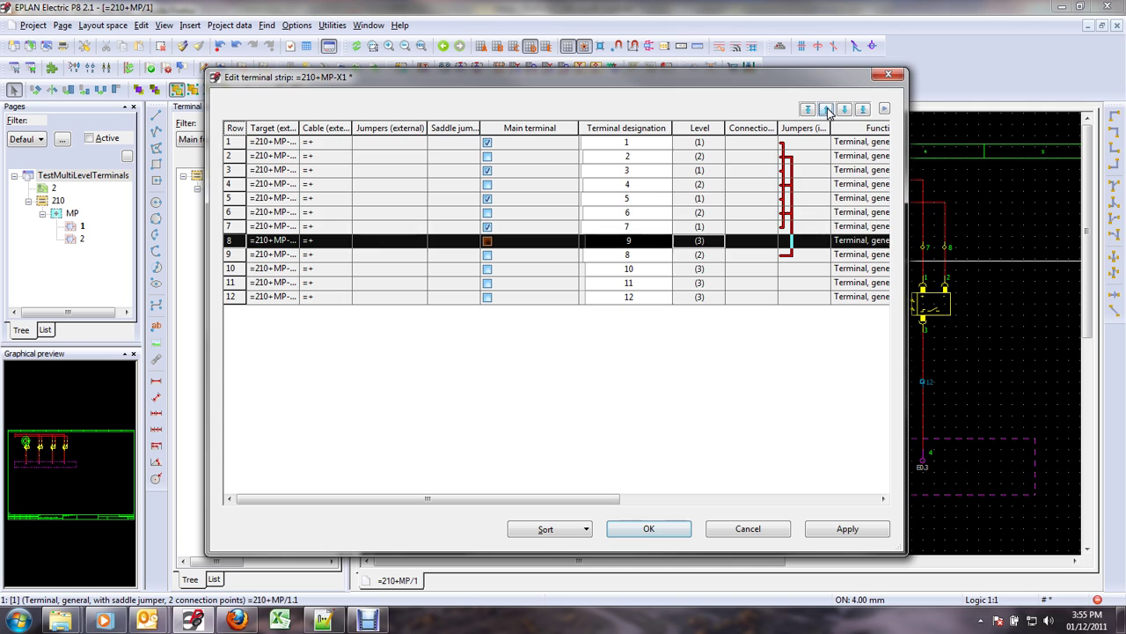
pyautogui.click(827, 109)
pyautogui.click(827, 109)
pyautogui.click(827, 109)
pyautogui.click(827, 109)
pyautogui.click(827, 109)
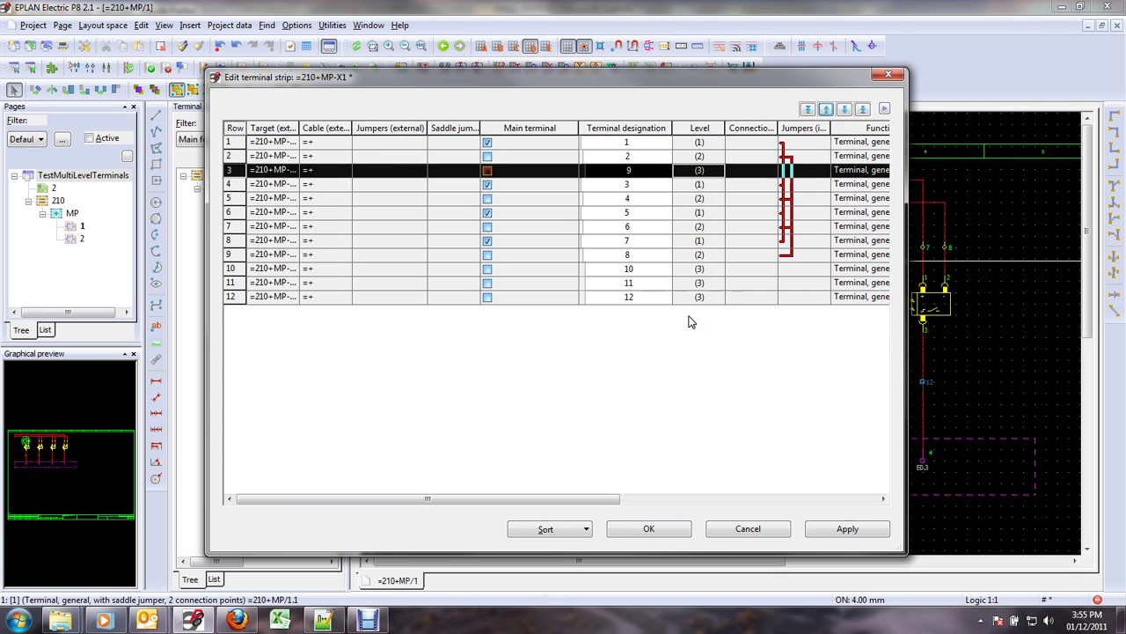
# Move terminal 10 under terminal 4 and 11 under 6, then apply and close with OK
pyautogui.click(709, 269)
pyautogui.click(827, 110)
pyautogui.click(826, 109)
pyautogui.click(826, 109)
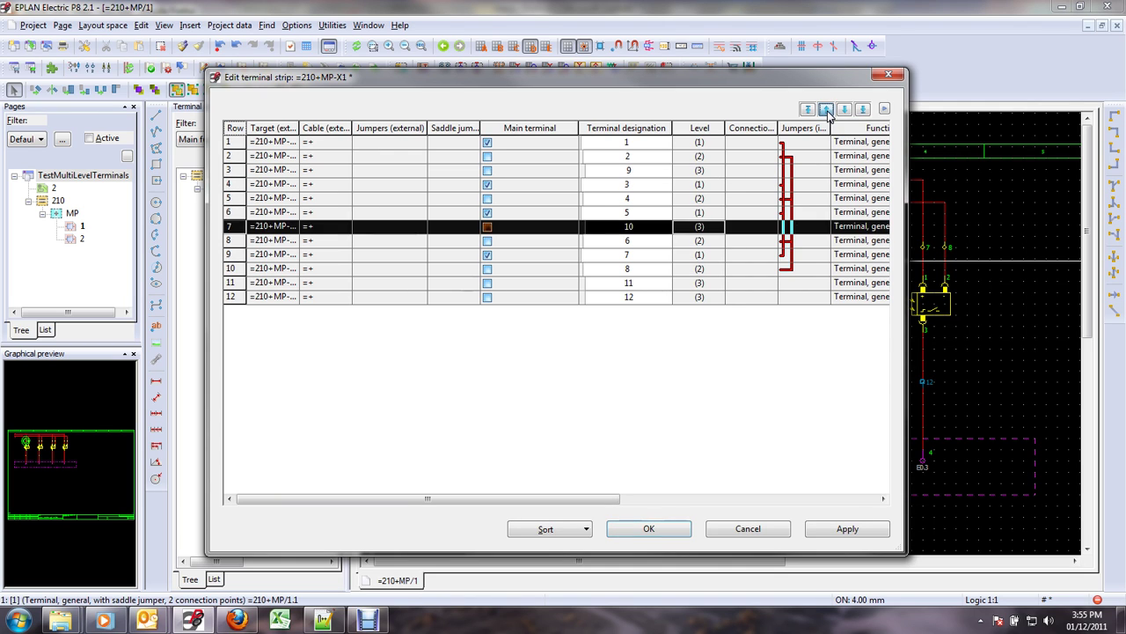
pyautogui.click(827, 109)
pyautogui.click(706, 284)
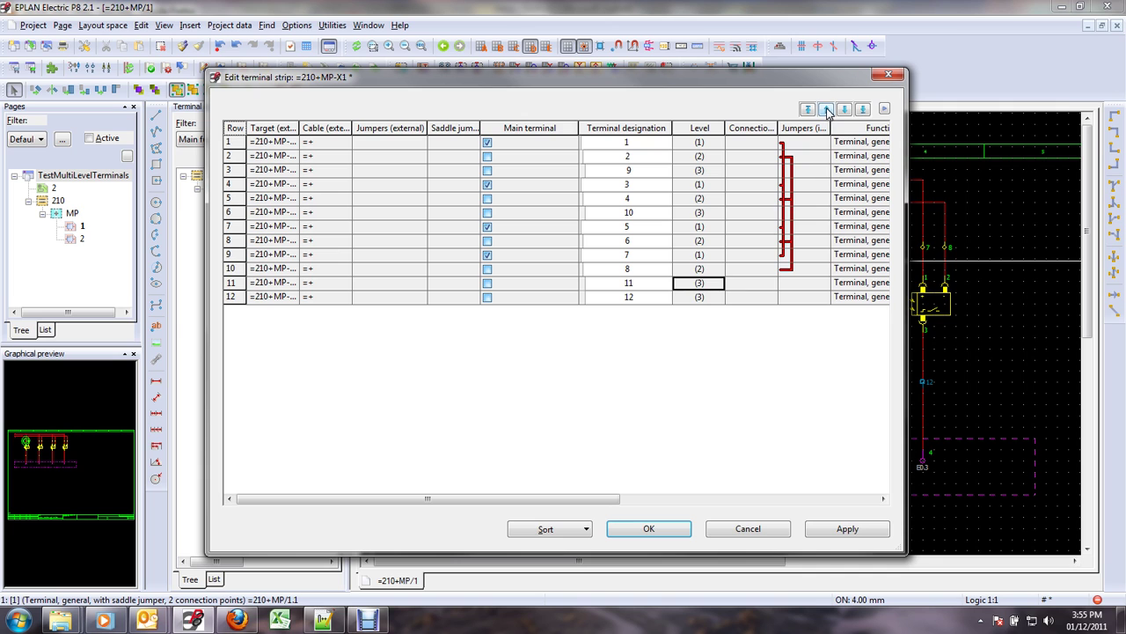
pyautogui.click(827, 109)
pyautogui.click(828, 109)
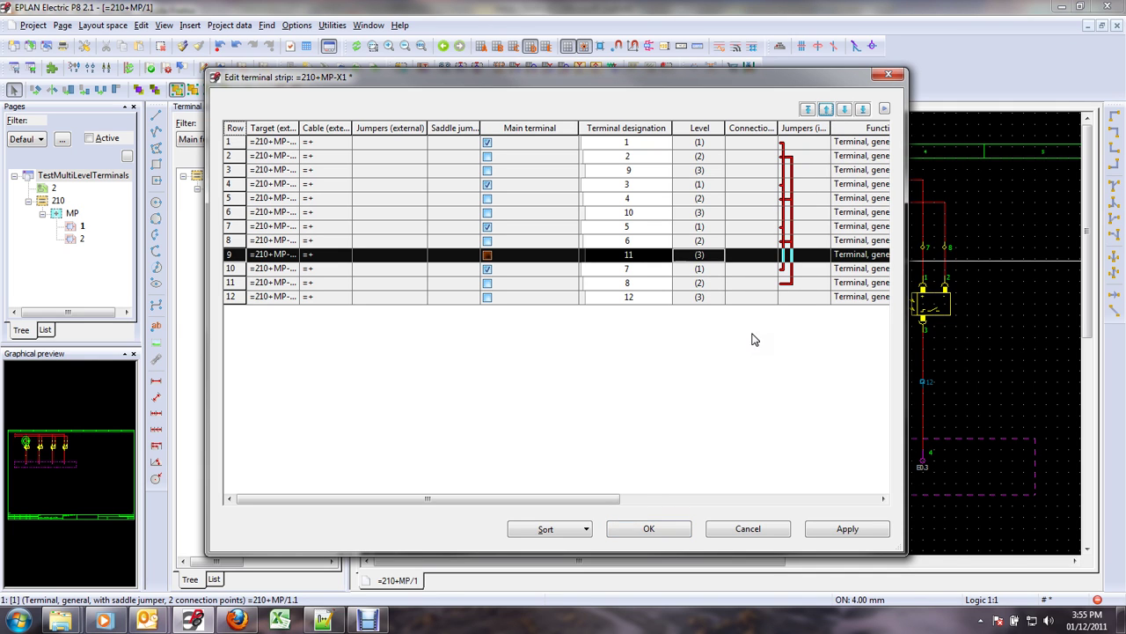
pyautogui.click(846, 530)
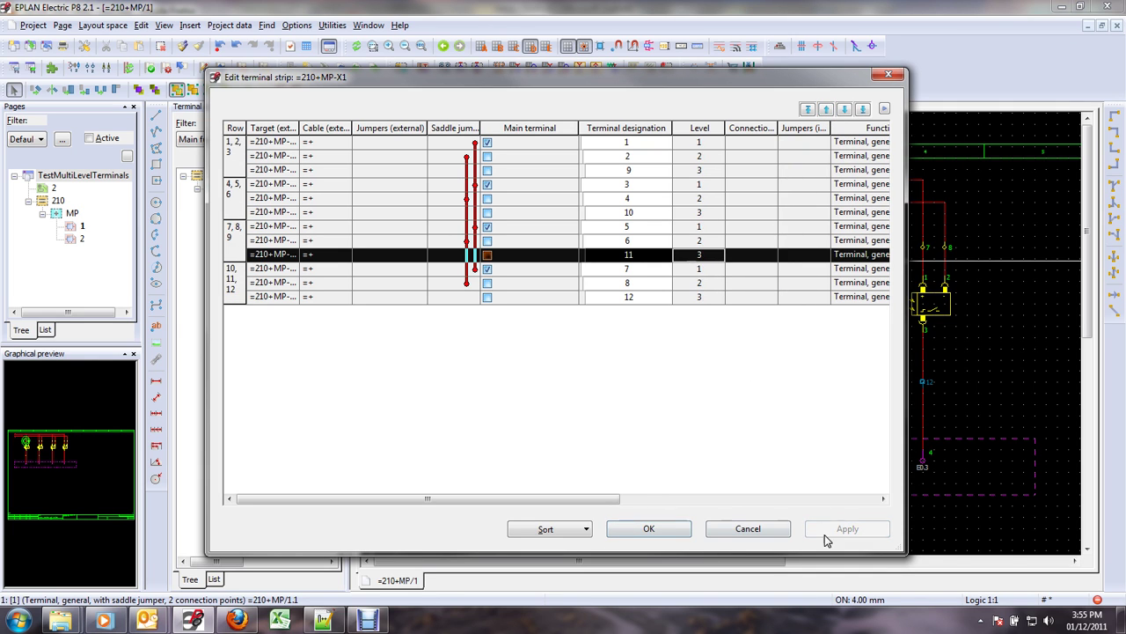
pyautogui.click(655, 531)
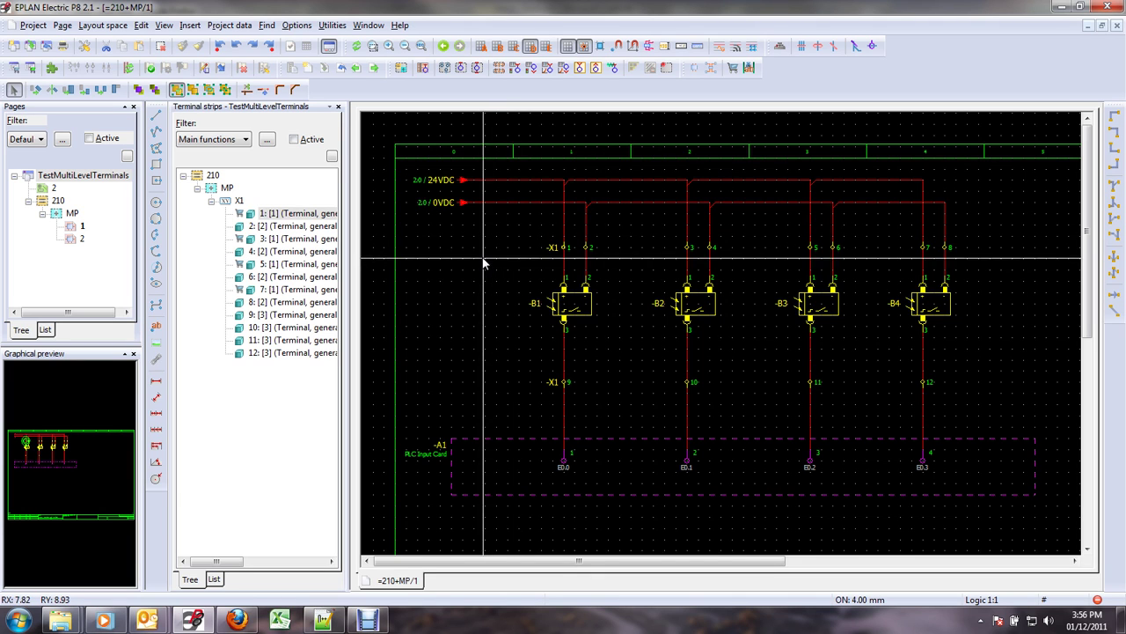
# Give terminals X1:1, X1:2 and X1:9 sort code 0
pyautogui.moveTo(505, 229); pyautogui.dragTo(616, 255)
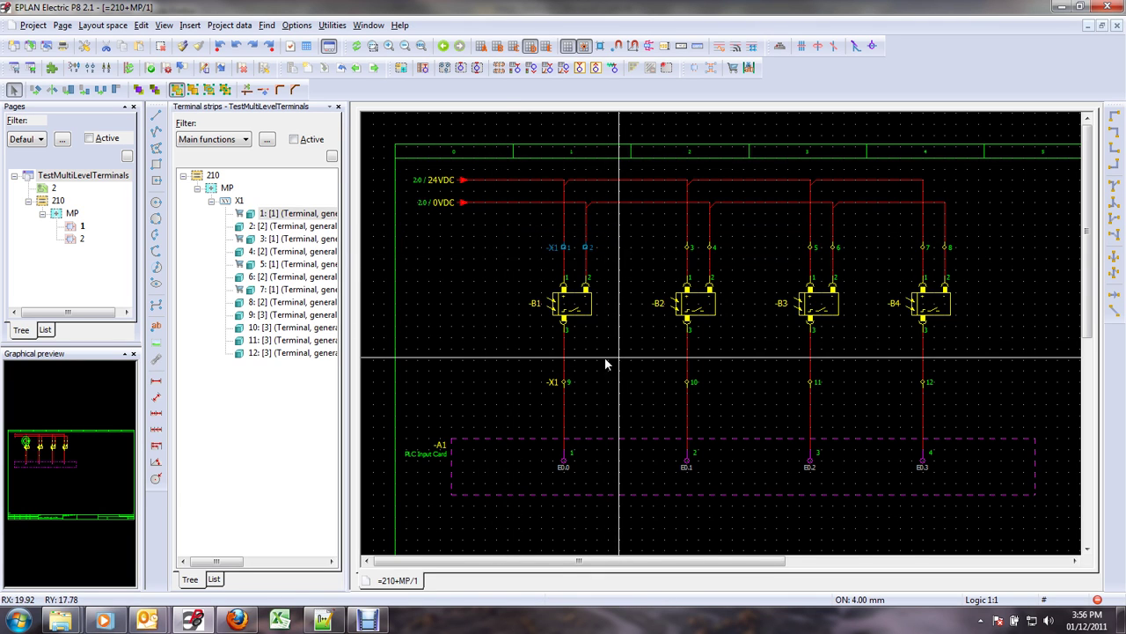
pyautogui.keyDown('ctrl'); pyautogui.moveTo(503, 363); pyautogui.dragTo(621, 407); pyautogui.keyUp('ctrl')
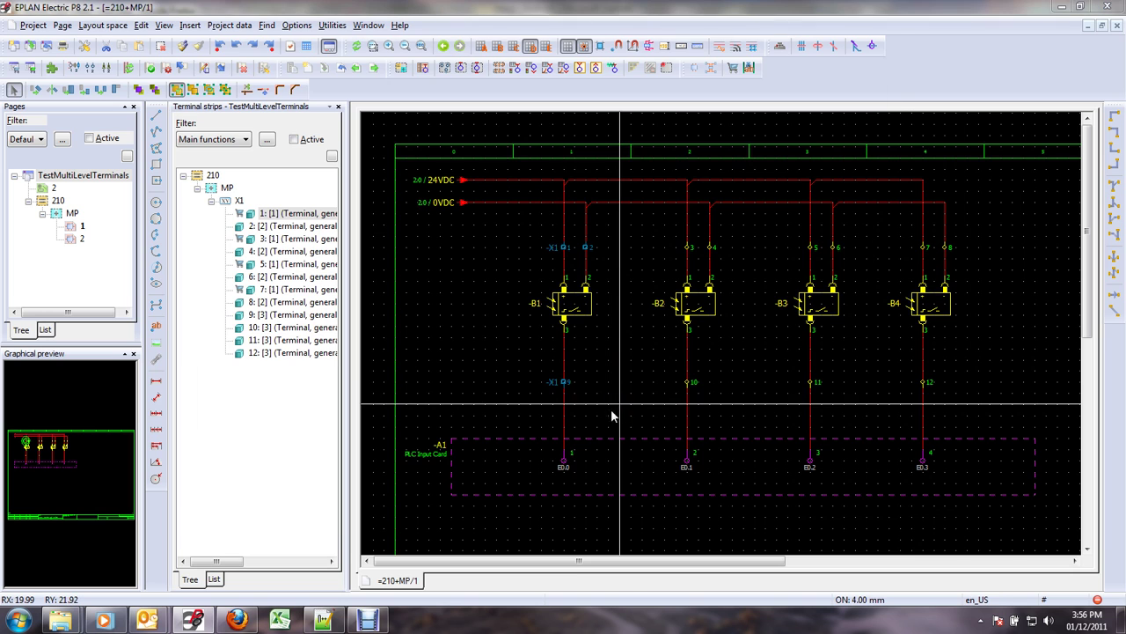
pyautogui.hotkey('ctrl', 'd')
pyautogui.click(543, 387)
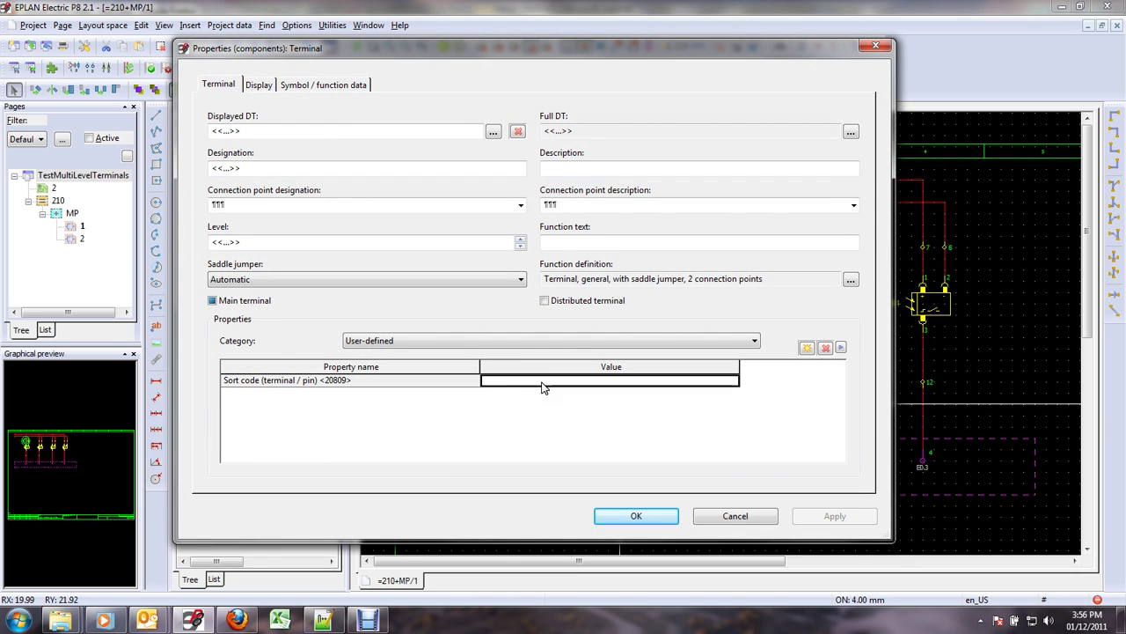
pyautogui.write('0')
pyautogui.press('Return')
pyautogui.click(616, 516)
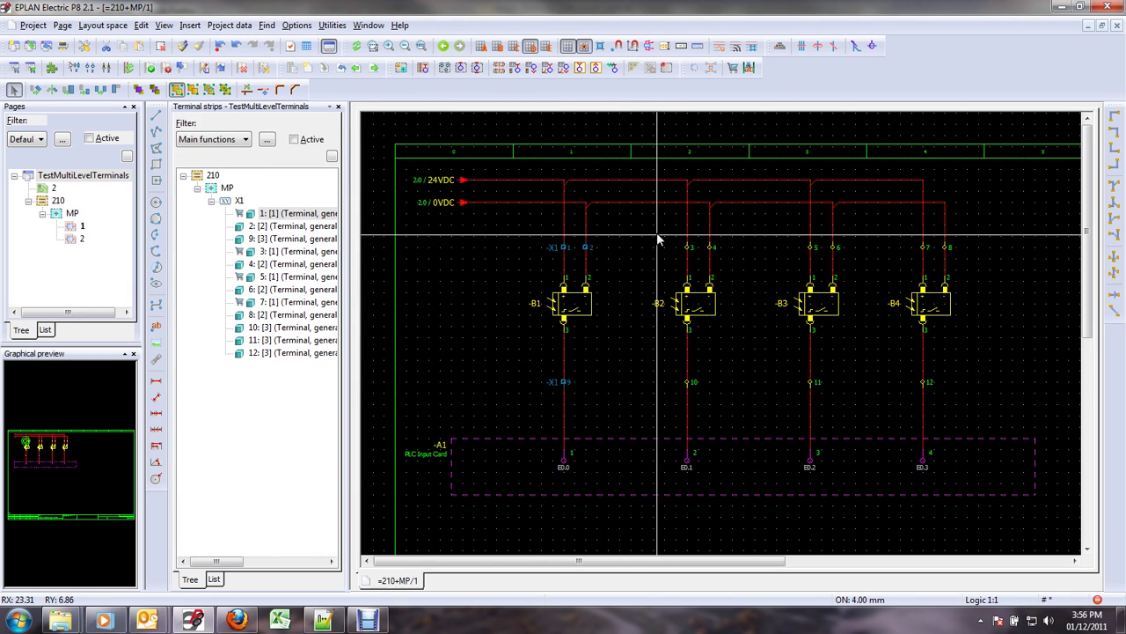
# Give terminals X1:3, X1:4 and X1:10 sort code 1
pyautogui.moveTo(654, 232); pyautogui.dragTo(747, 265)
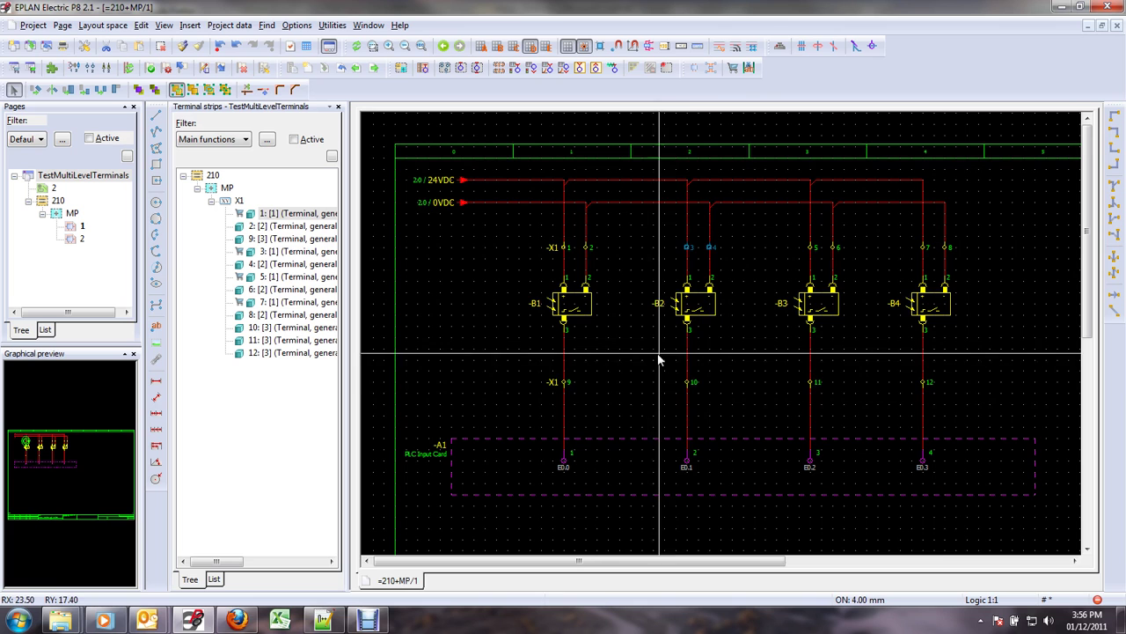
pyautogui.moveTo(658, 359); pyautogui.dragTo(711, 403)
pyautogui.hotkey('ctrl', 'd')
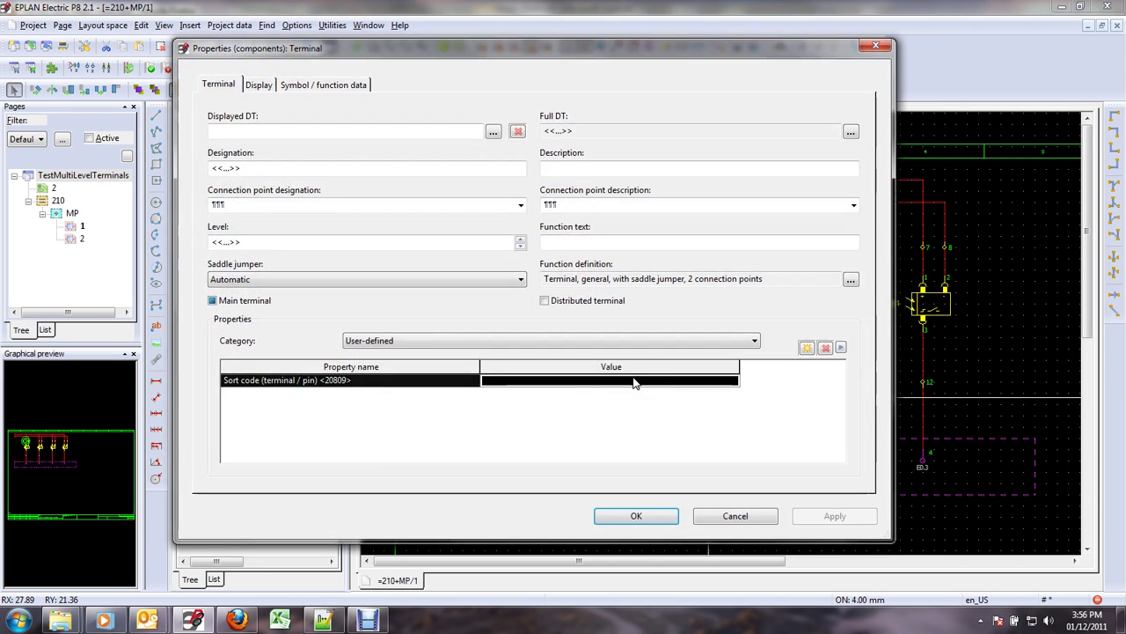
pyautogui.click(634, 381)
pyautogui.write('1')
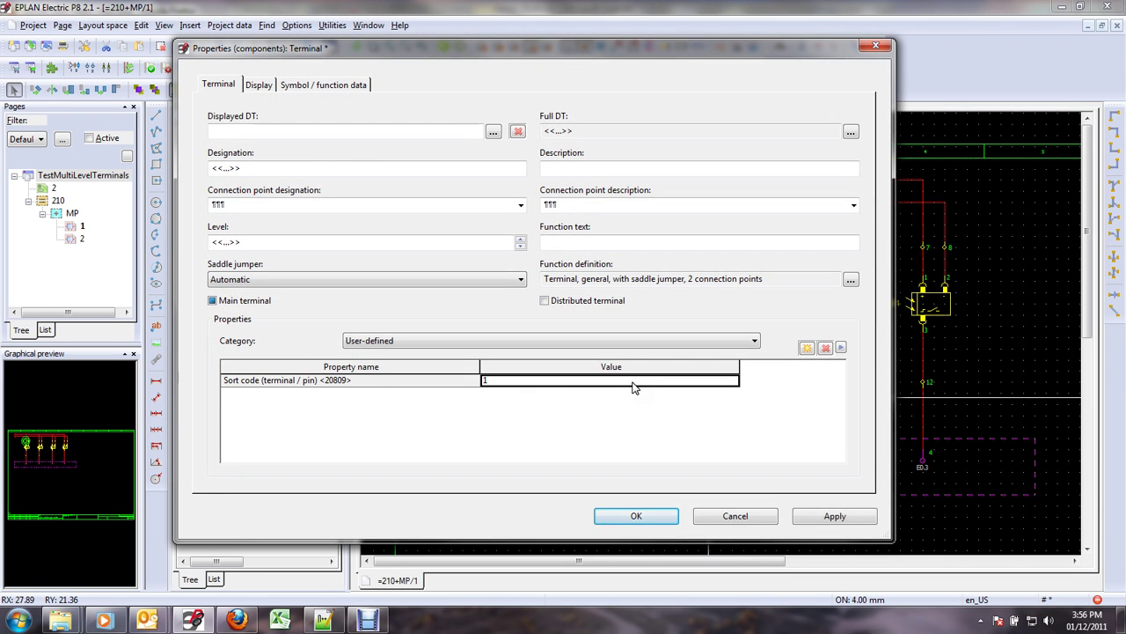
pyautogui.press('Return')
# Give terminals X1:5, X1:6 and X1:11 sort code 2
pyautogui.moveTo(787, 227); pyautogui.dragTo(850, 255)
pyautogui.moveTo(783, 362)
pyautogui.mouseDown()
pyautogui.moveTo(838, 382)
pyautogui.moveTo(842, 414)
pyautogui.mouseUp()
pyautogui.hotkey('ctrl', 'd')
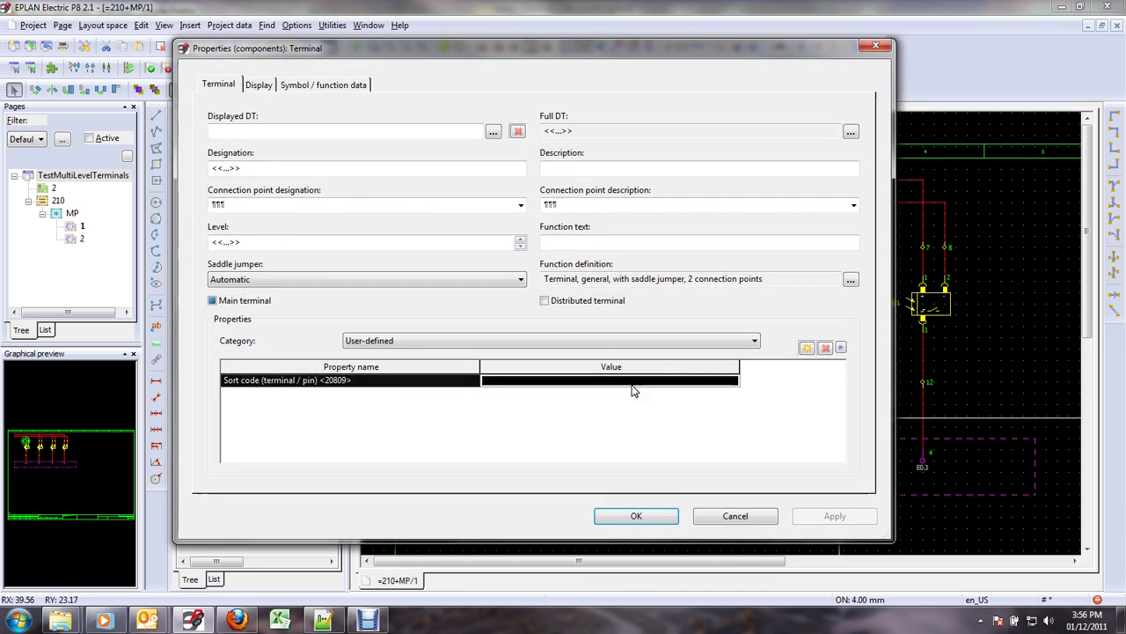
pyautogui.click(631, 386)
pyautogui.write('2')
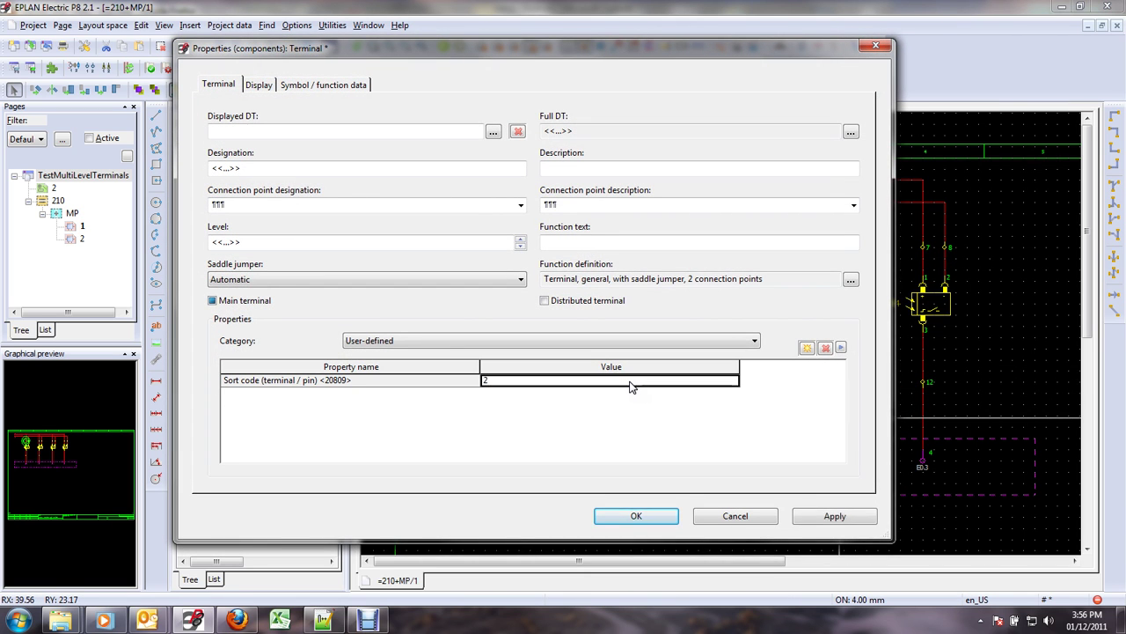
pyautogui.press('Return')
# Give terminals X1:7, X1:8 and X1:12 sort code 3
pyautogui.moveTo(903, 226); pyautogui.dragTo(994, 273)
pyautogui.moveTo(898, 367)
pyautogui.mouseDown()
pyautogui.moveTo(983, 413)
pyautogui.moveTo(975, 408)
pyautogui.mouseUp()
pyautogui.hotkey('ctrl', 'd')
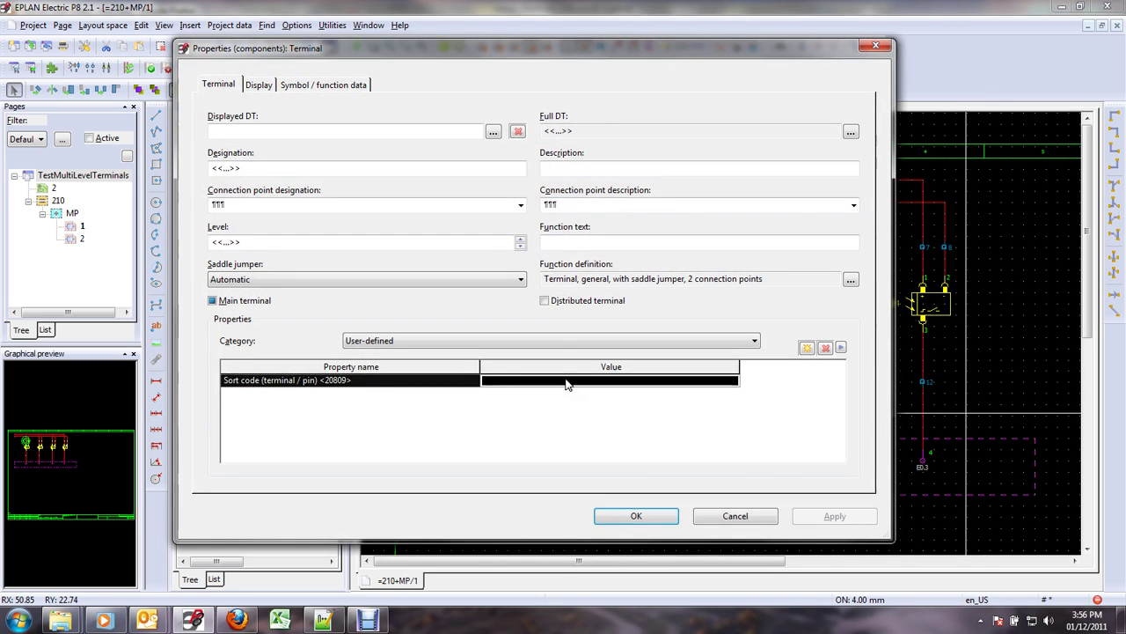
pyautogui.click(567, 385)
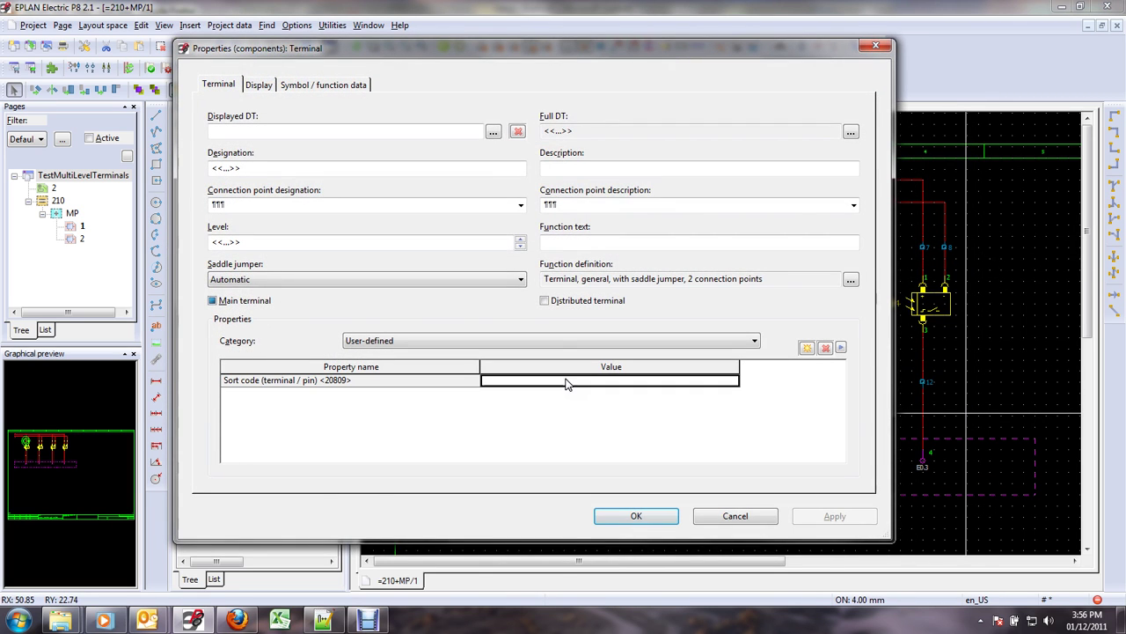
pyautogui.click(636, 515)
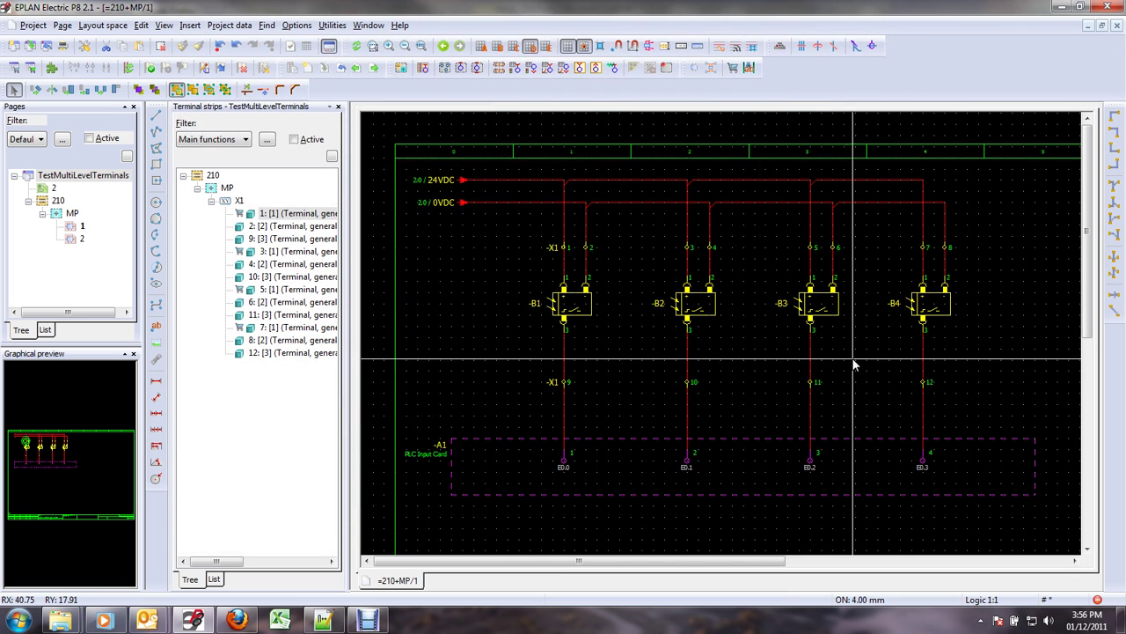
pyautogui.rightClick(304, 215)
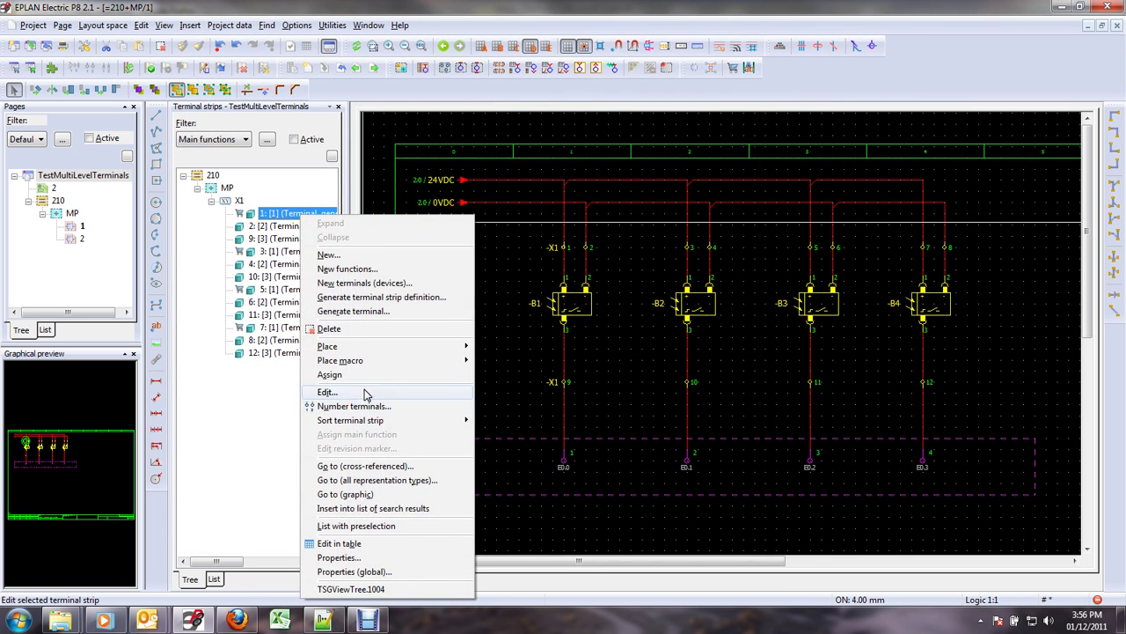
pyautogui.click(327, 391)
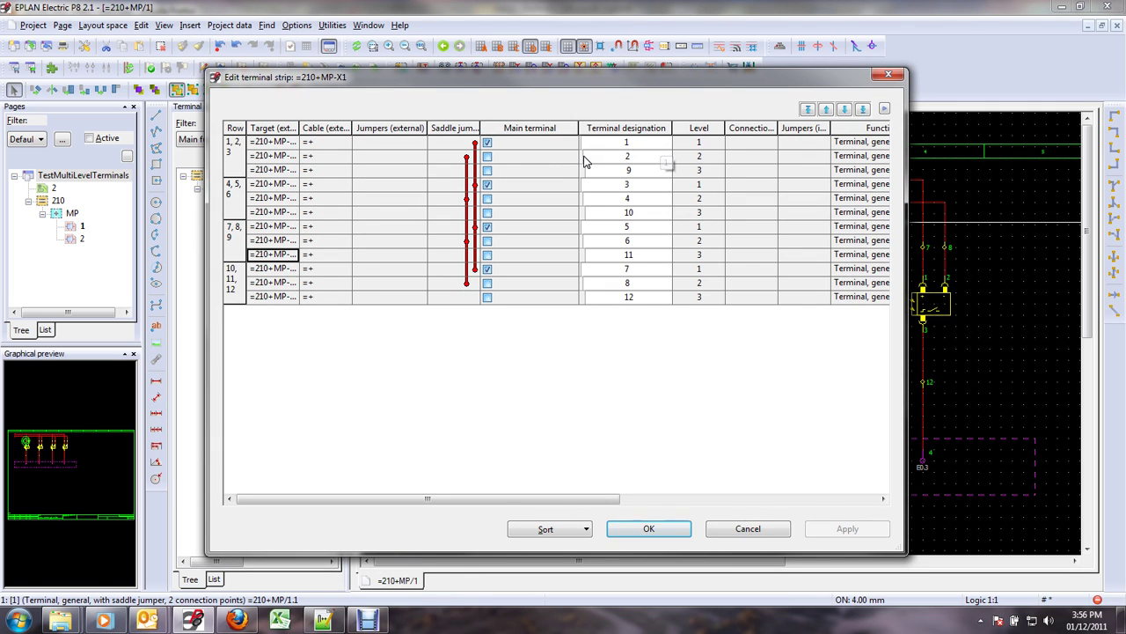
pyautogui.moveTo(582, 151)
pyautogui.mouseDown()
pyautogui.moveTo(588, 161)
pyautogui.moveTo(582, 152)
pyautogui.mouseUp()
pyautogui.click(745, 530)
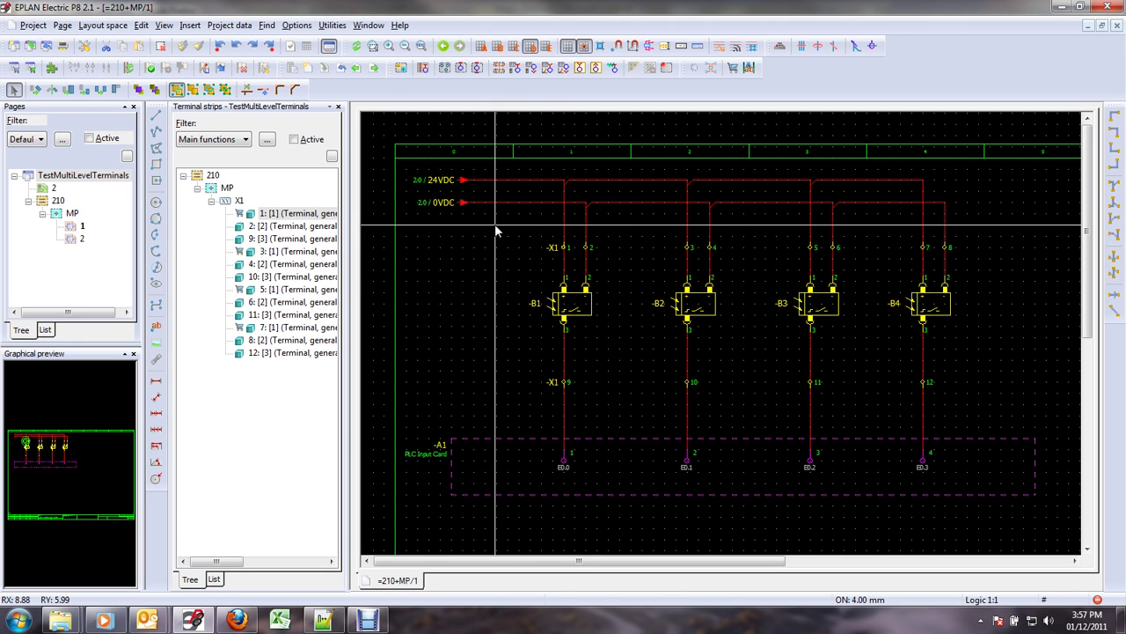
# Apply Utilities > Set sort code to sensors B1–B4 with their X1 terminals, then deselect
pyautogui.moveTo(495, 226); pyautogui.dragTo(630, 409)
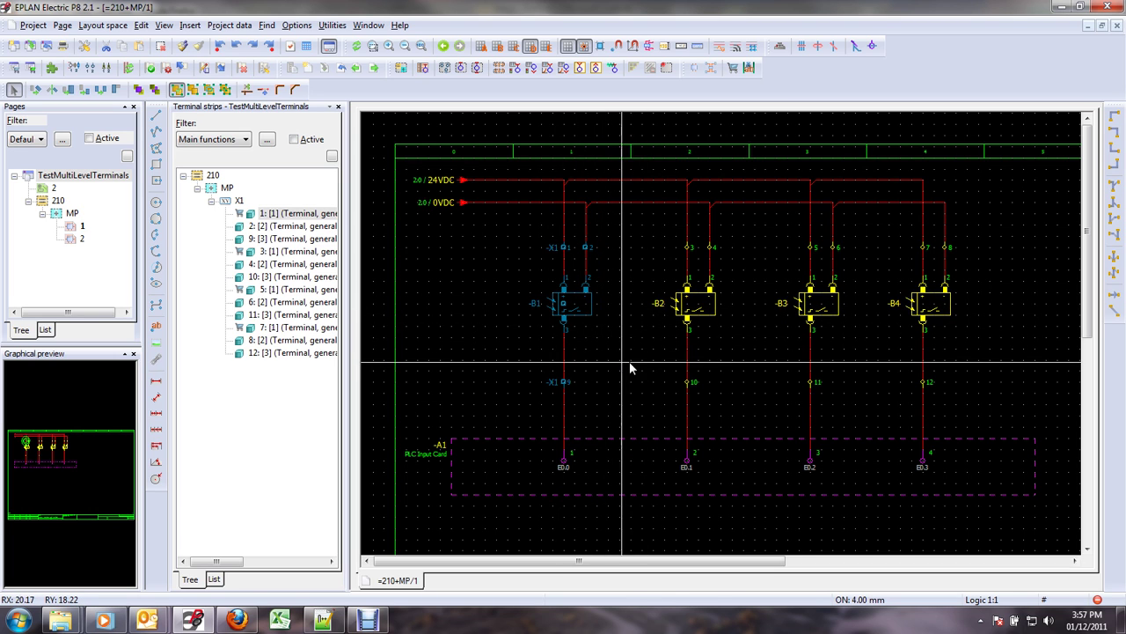
pyautogui.click(334, 26)
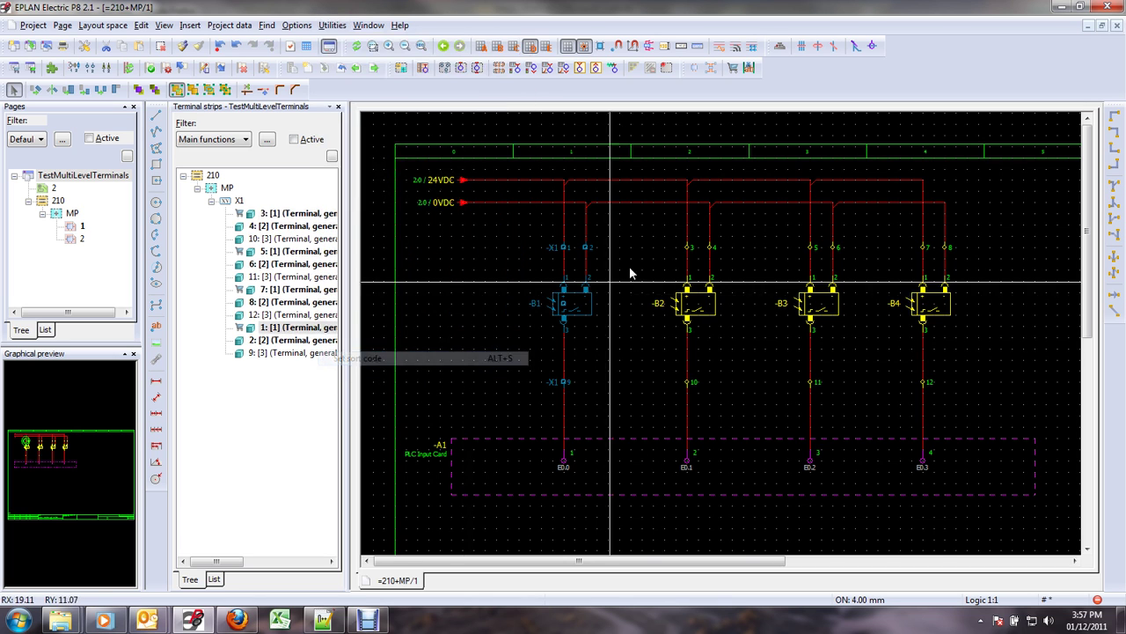
pyautogui.moveTo(646, 229); pyautogui.dragTo(747, 415)
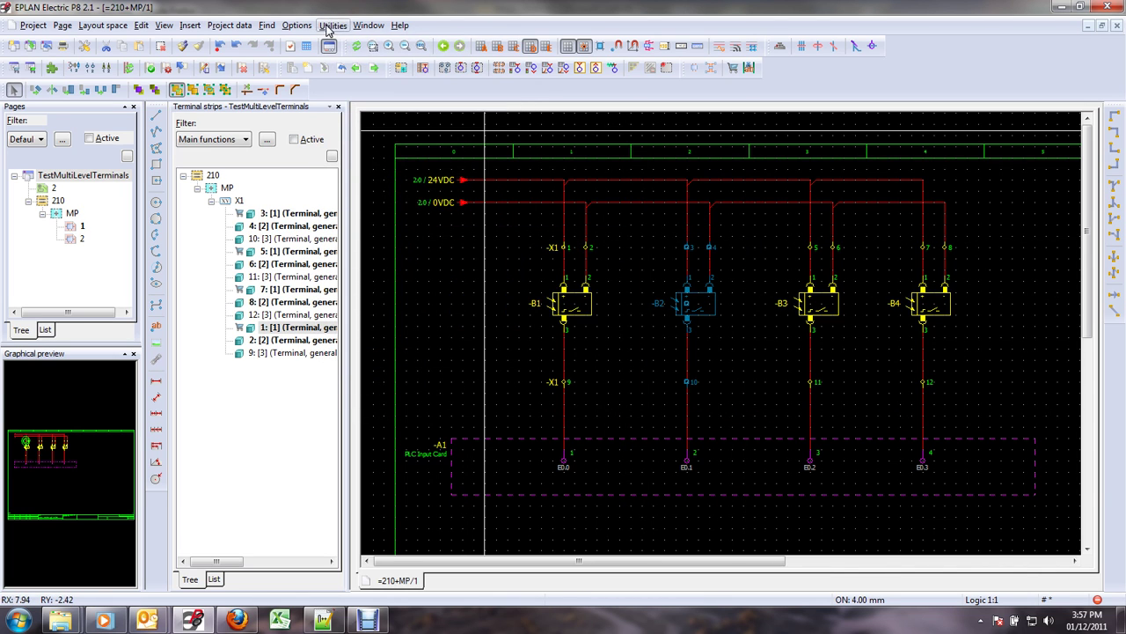
pyautogui.click(329, 26)
pyautogui.click(374, 361)
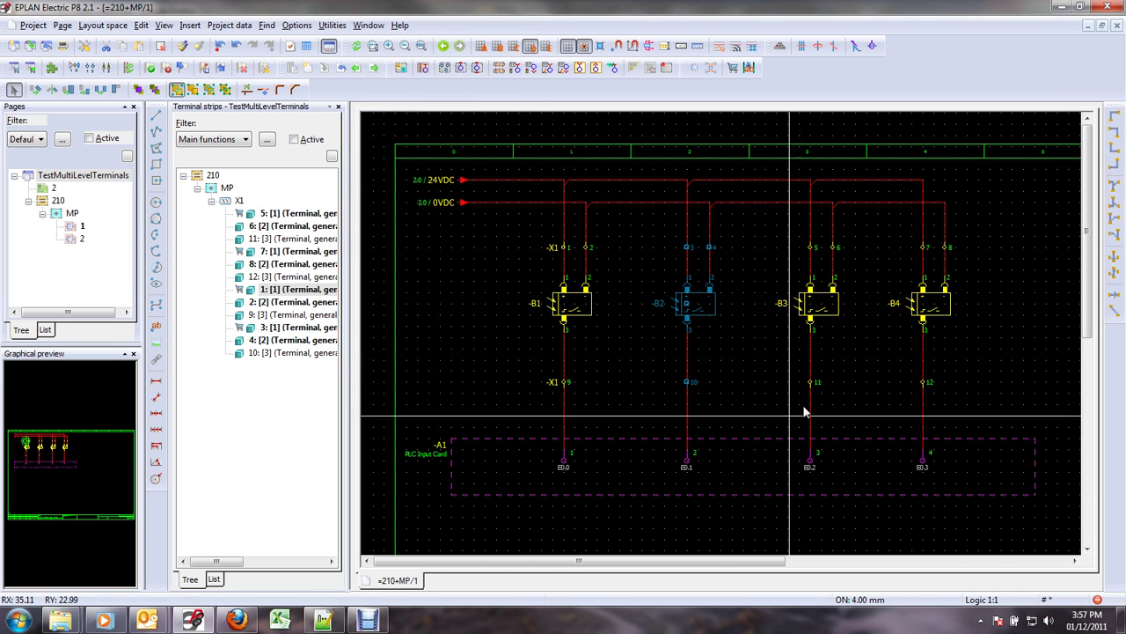
pyautogui.moveTo(774, 232); pyautogui.dragTo(868, 406)
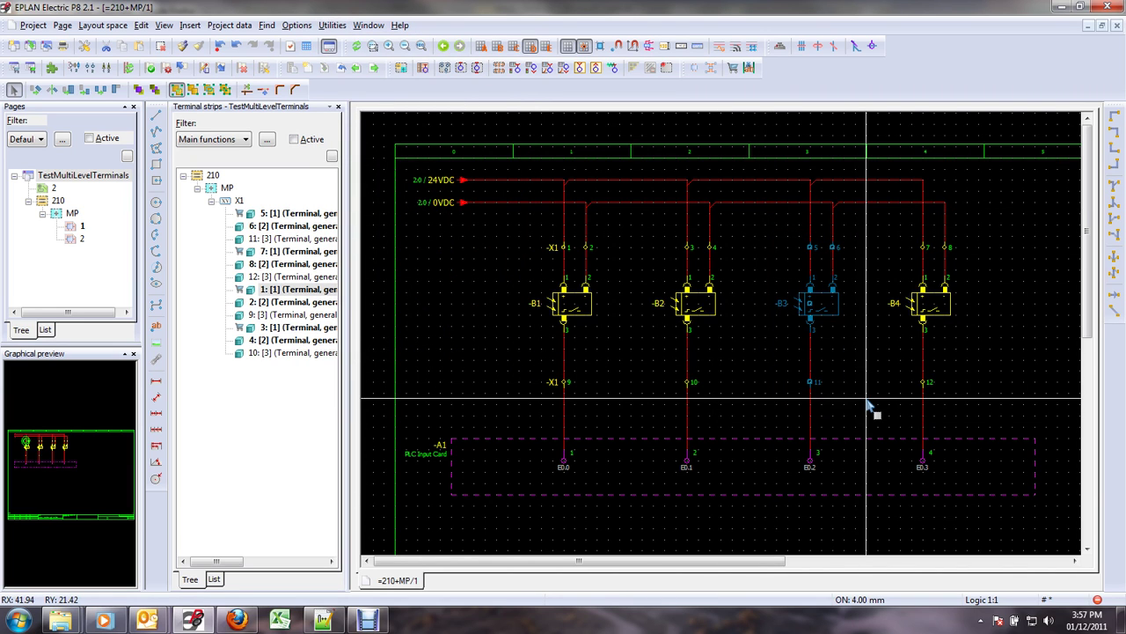
pyautogui.press('space')
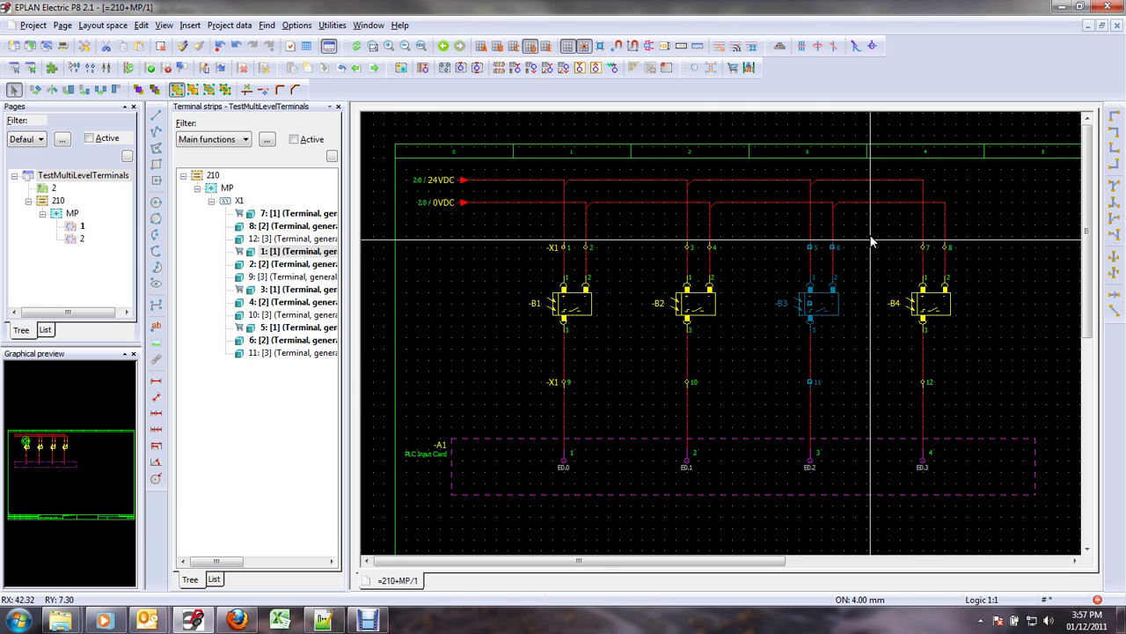
pyautogui.moveTo(872, 240); pyautogui.dragTo(975, 410)
pyautogui.press('space')
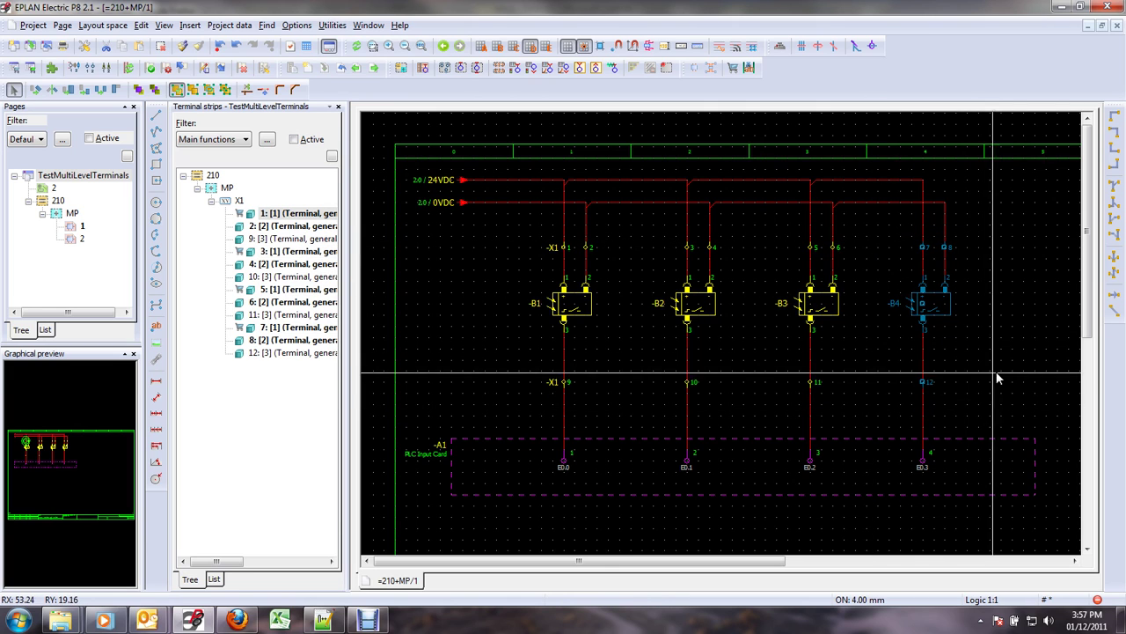
pyautogui.click(1006, 360)
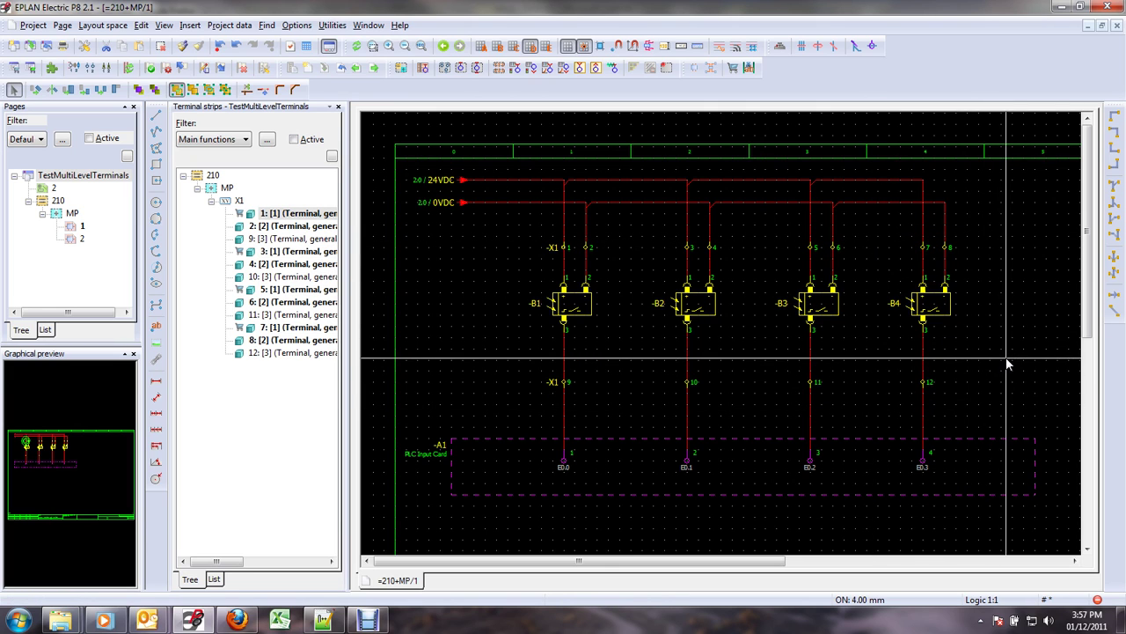
# Review the X1 strip's edit table twice, closing it each time without changes
pyautogui.rightClick(241, 201)
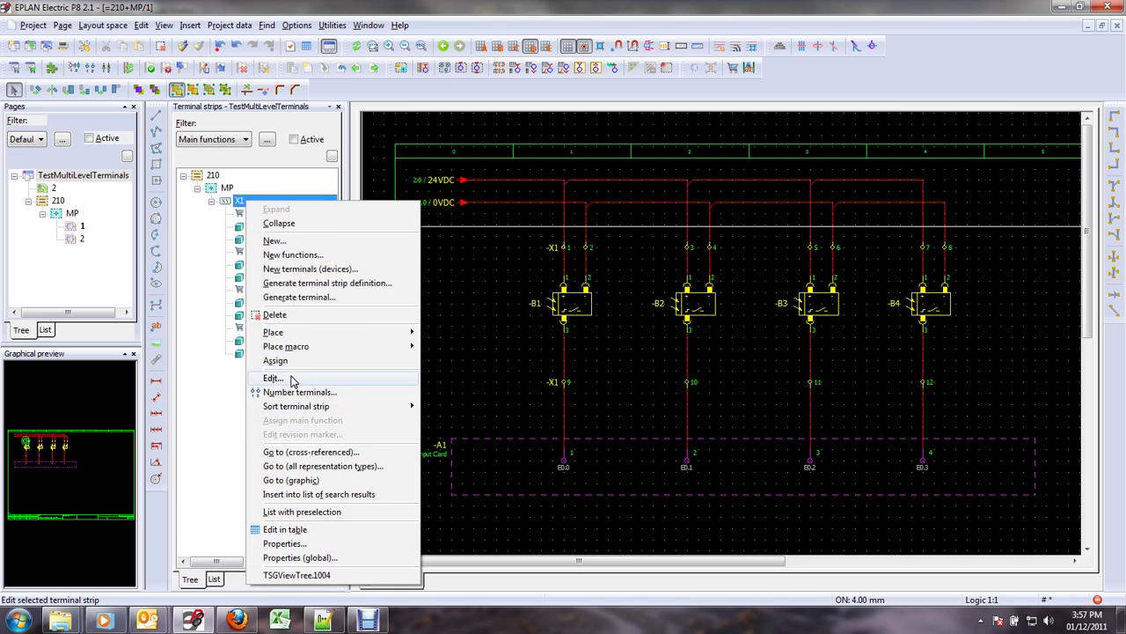
pyautogui.click(294, 382)
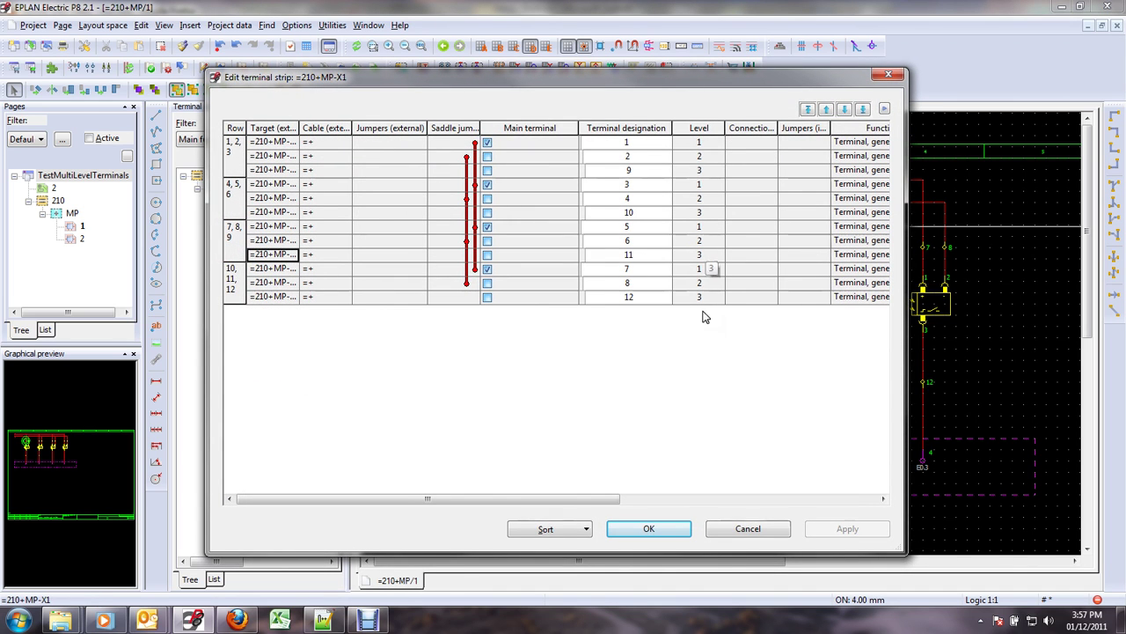
pyautogui.click(746, 531)
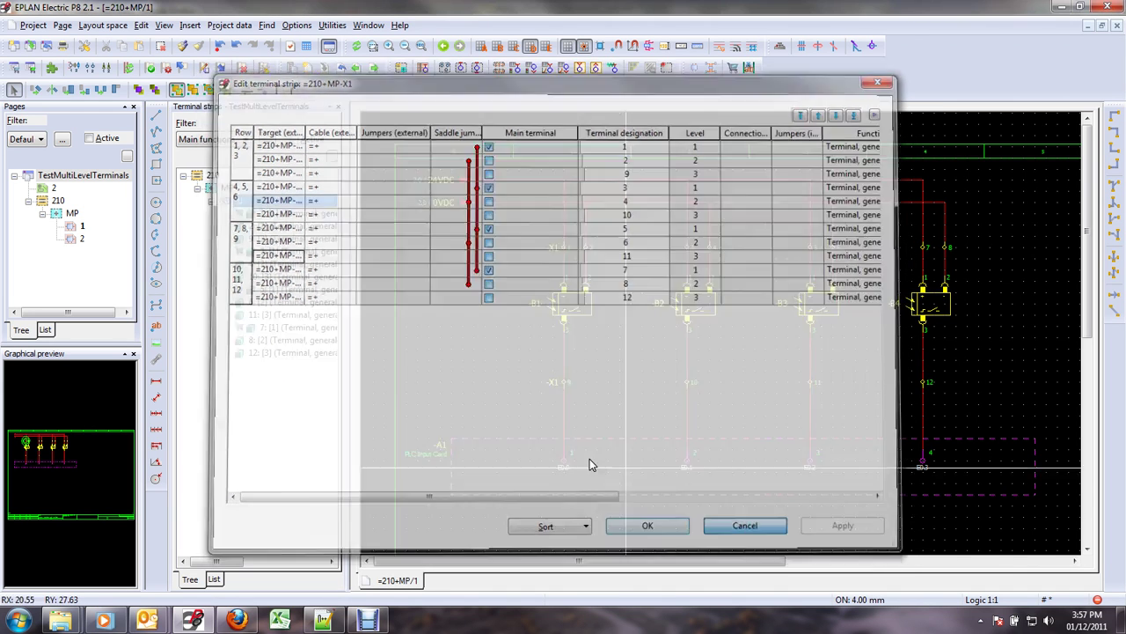
pyautogui.click(478, 405)
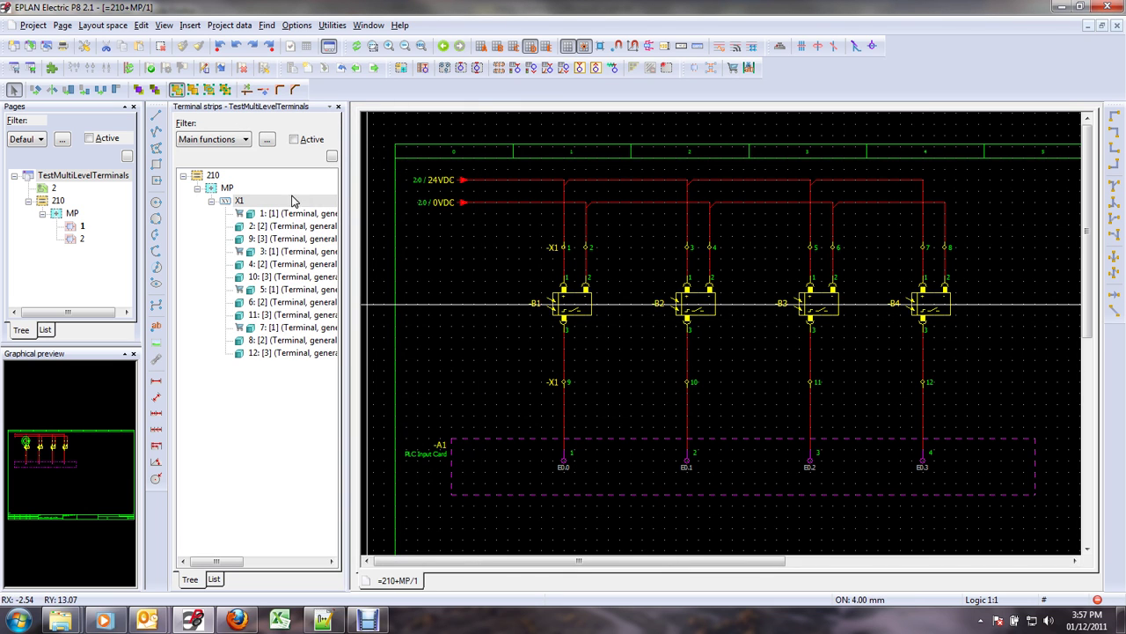
pyautogui.rightClick(260, 205)
pyautogui.click(306, 384)
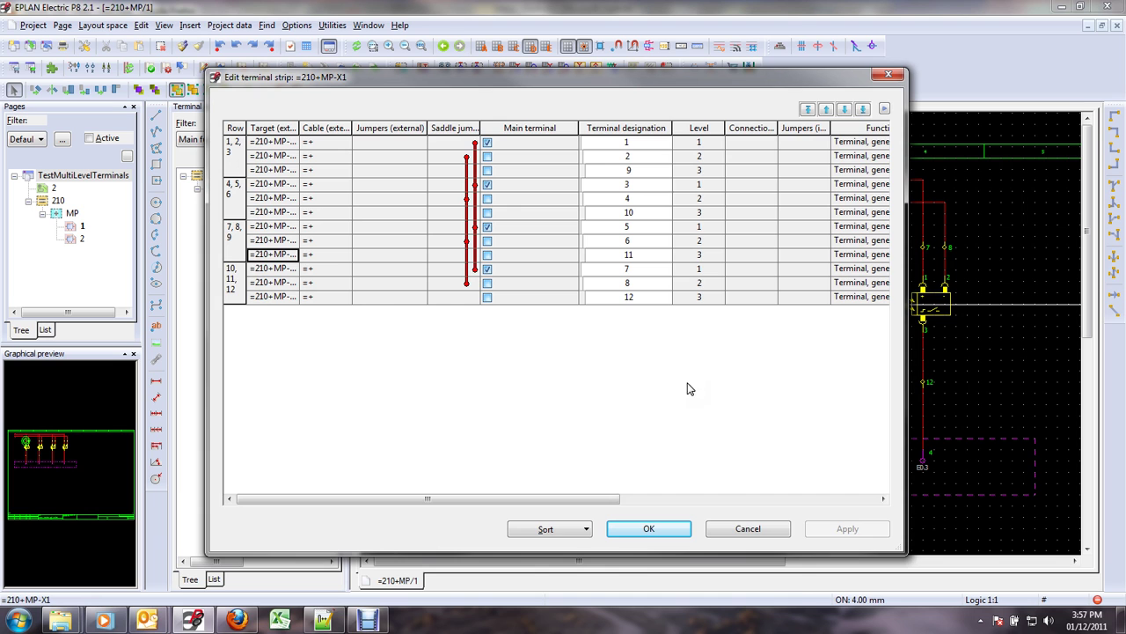
pyautogui.click(748, 529)
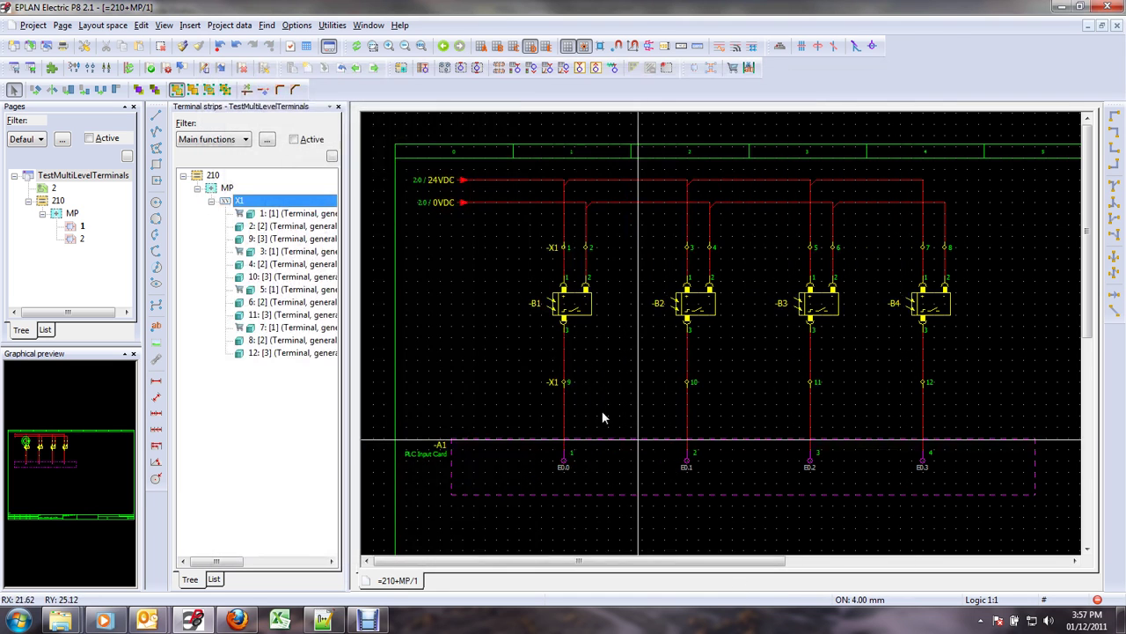
pyautogui.click(484, 388)
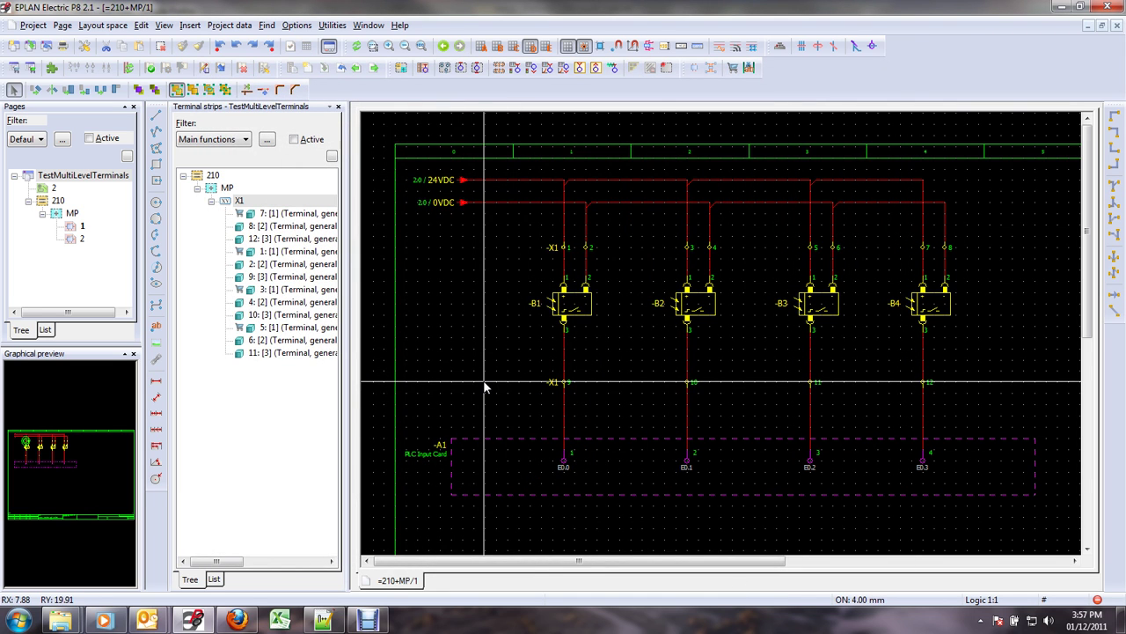
# Open the X1 terminal strip editor and cancel without changes
pyautogui.rightClick(261, 205)
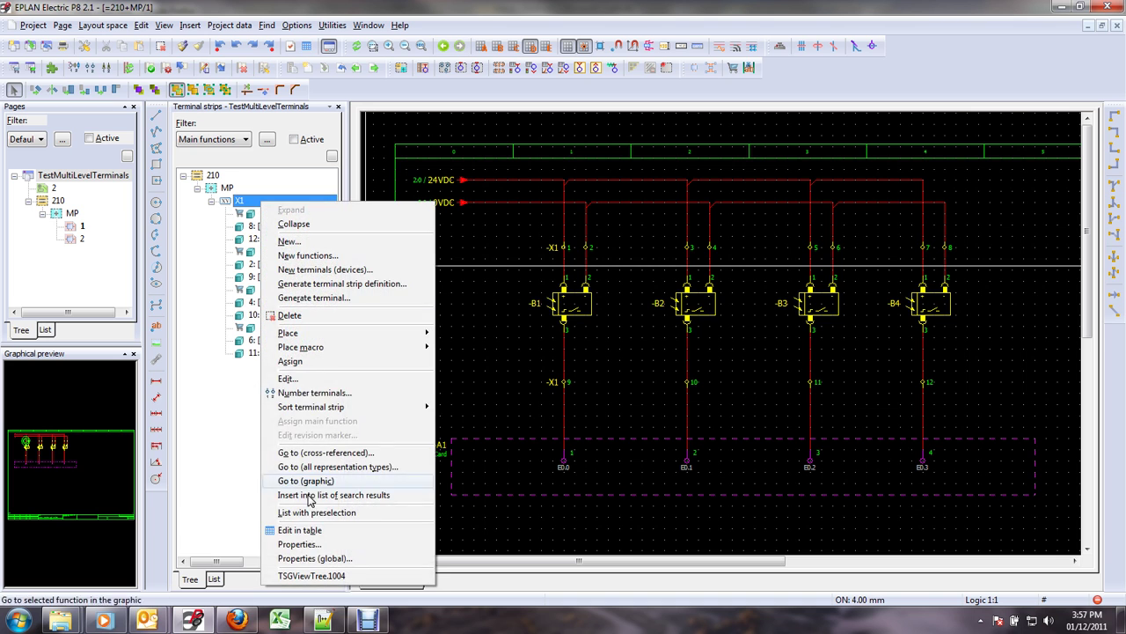
pyautogui.click(303, 380)
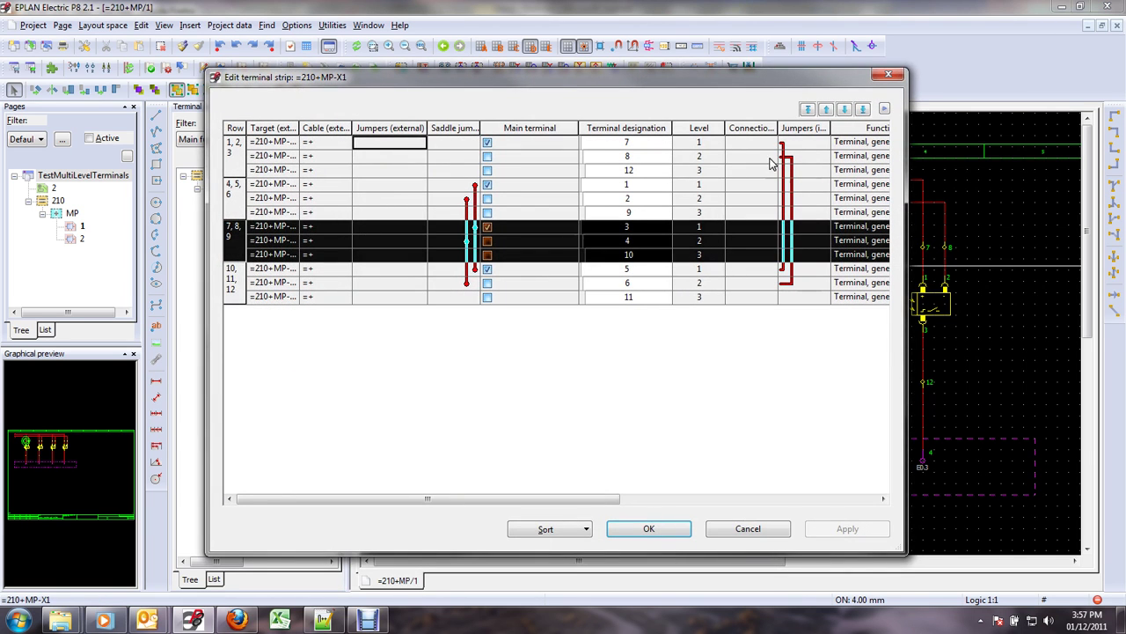
pyautogui.click(731, 530)
# Box-select sensors B1, B2, B3 and B4 in turn with their X1 terminals
pyautogui.moveTo(509, 230); pyautogui.dragTo(628, 401)
pyautogui.moveTo(651, 230); pyautogui.dragTo(730, 405)
pyautogui.moveTo(782, 231); pyautogui.dragTo(861, 401)
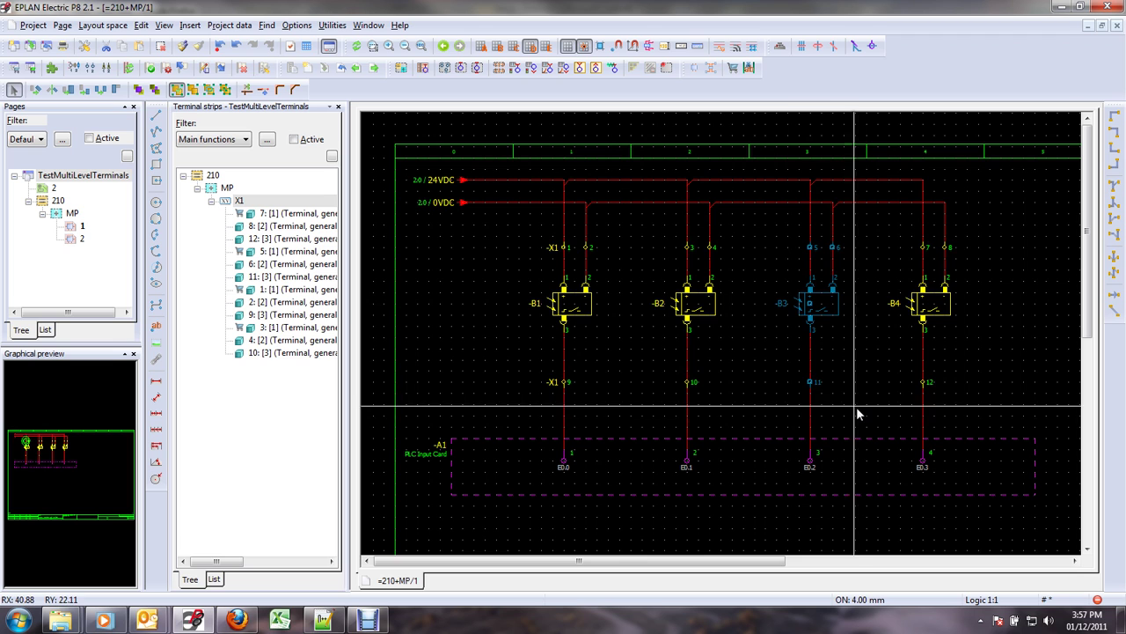
pyautogui.moveTo(891, 242); pyautogui.dragTo(959, 400)
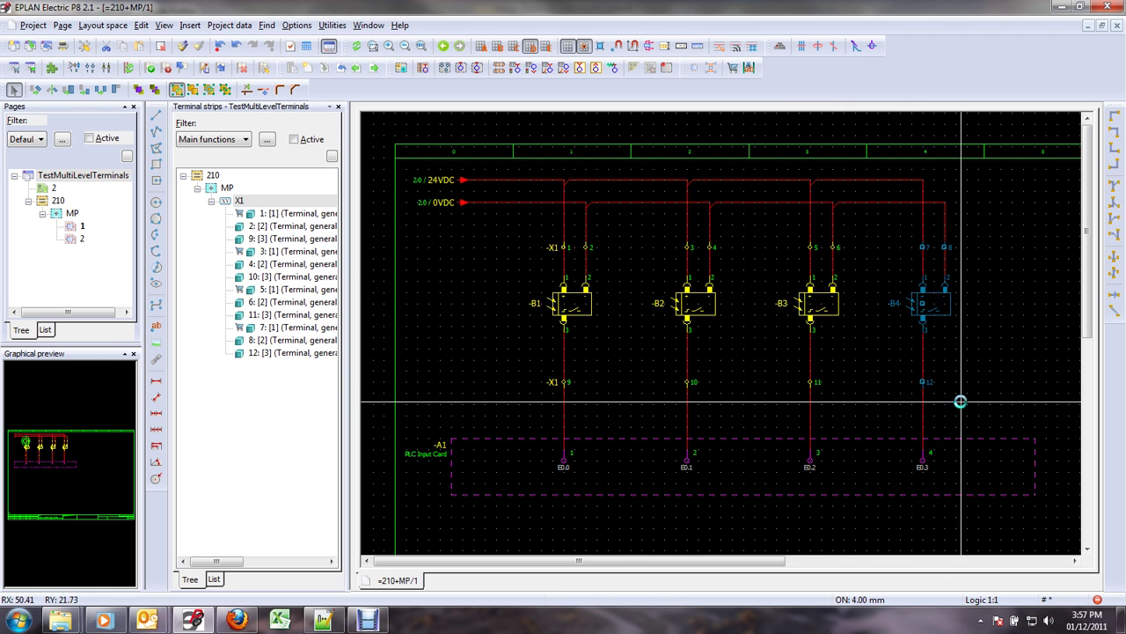
# Open the X1 strip editor and widen the Saddle jumpers column to view the jumpers
pyautogui.rightClick(267, 201)
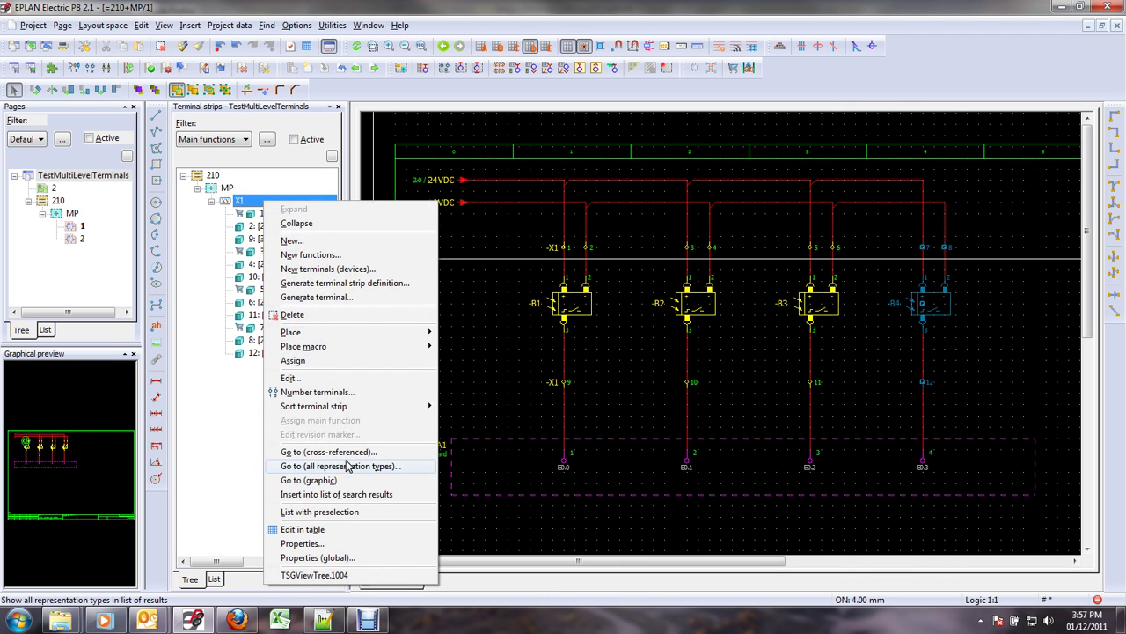
pyautogui.click(308, 378)
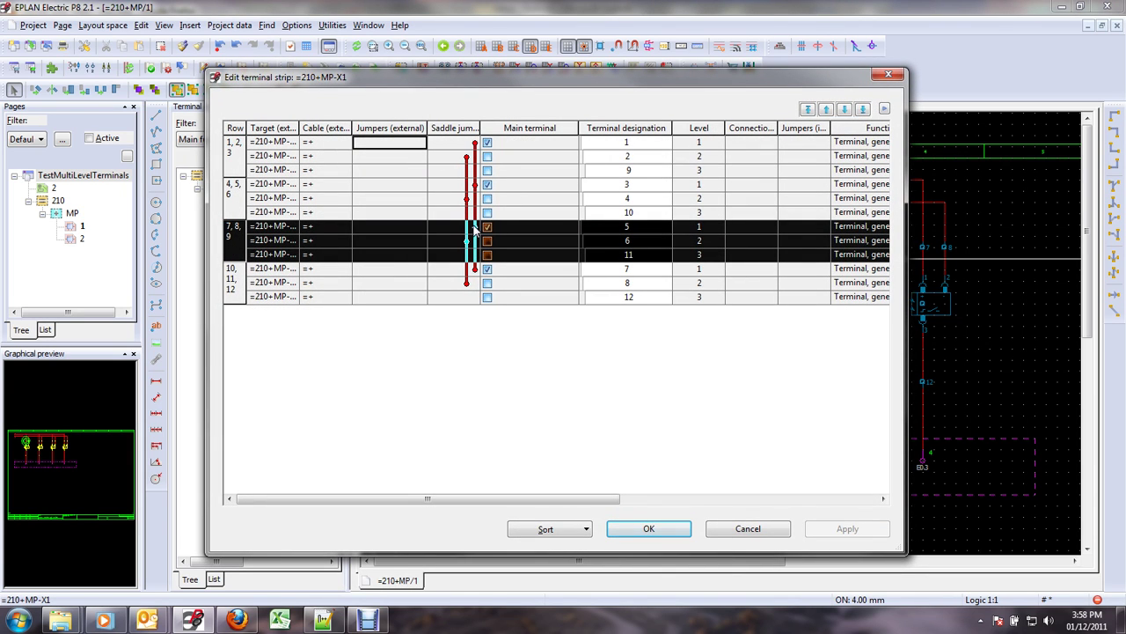
pyautogui.moveTo(481, 128); pyautogui.dragTo(522, 127)
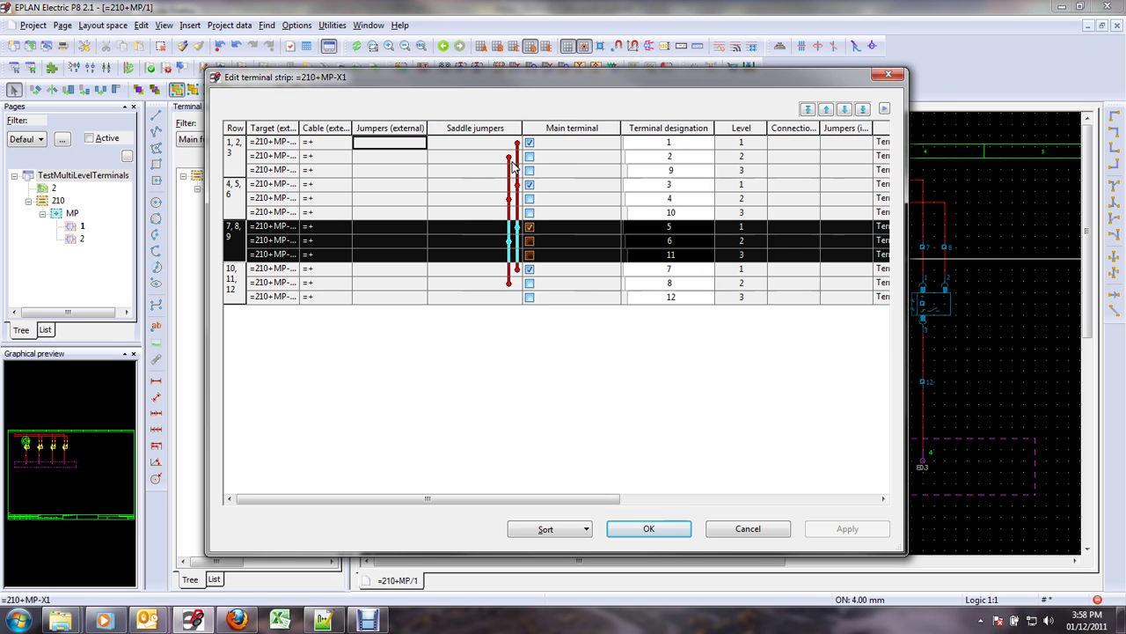
pyautogui.click(650, 529)
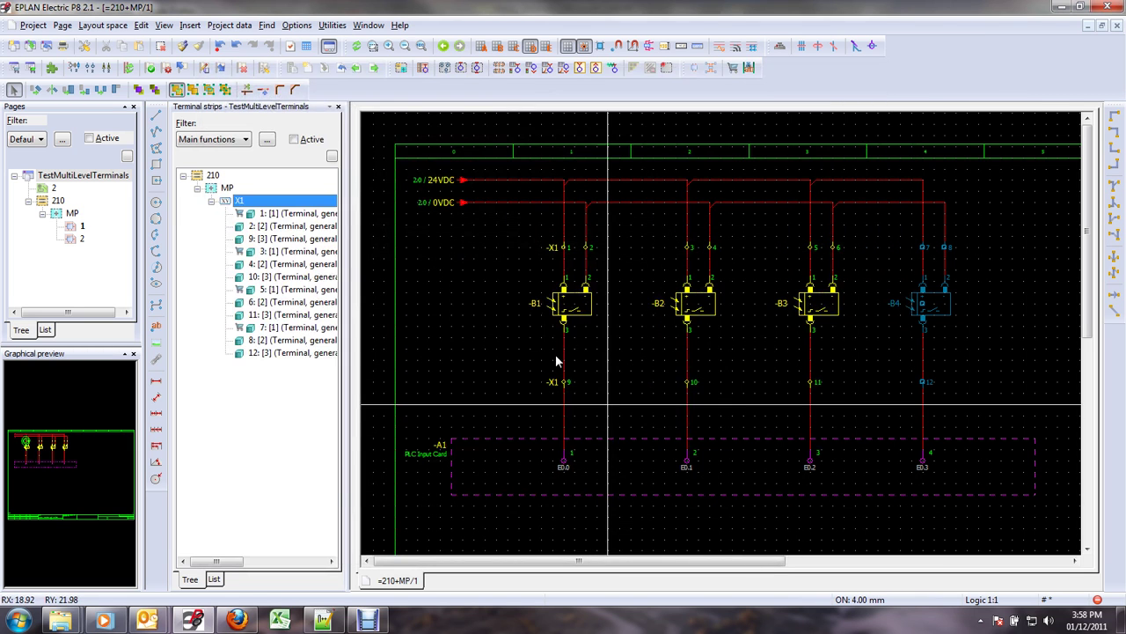